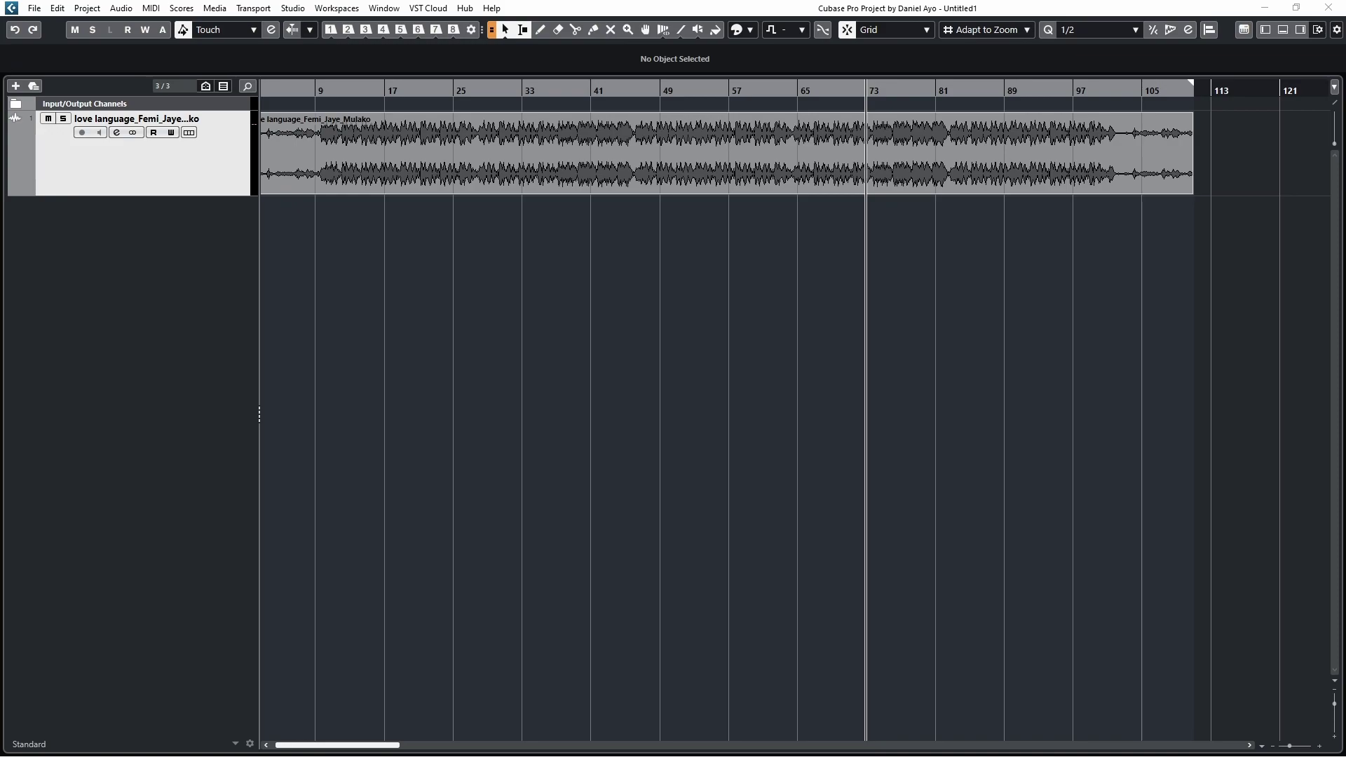
Step: Toggle the track's lanes, zoom out, and open then close Preferences unchanged
{"action": "left_click", "coordinate": [189, 134]}
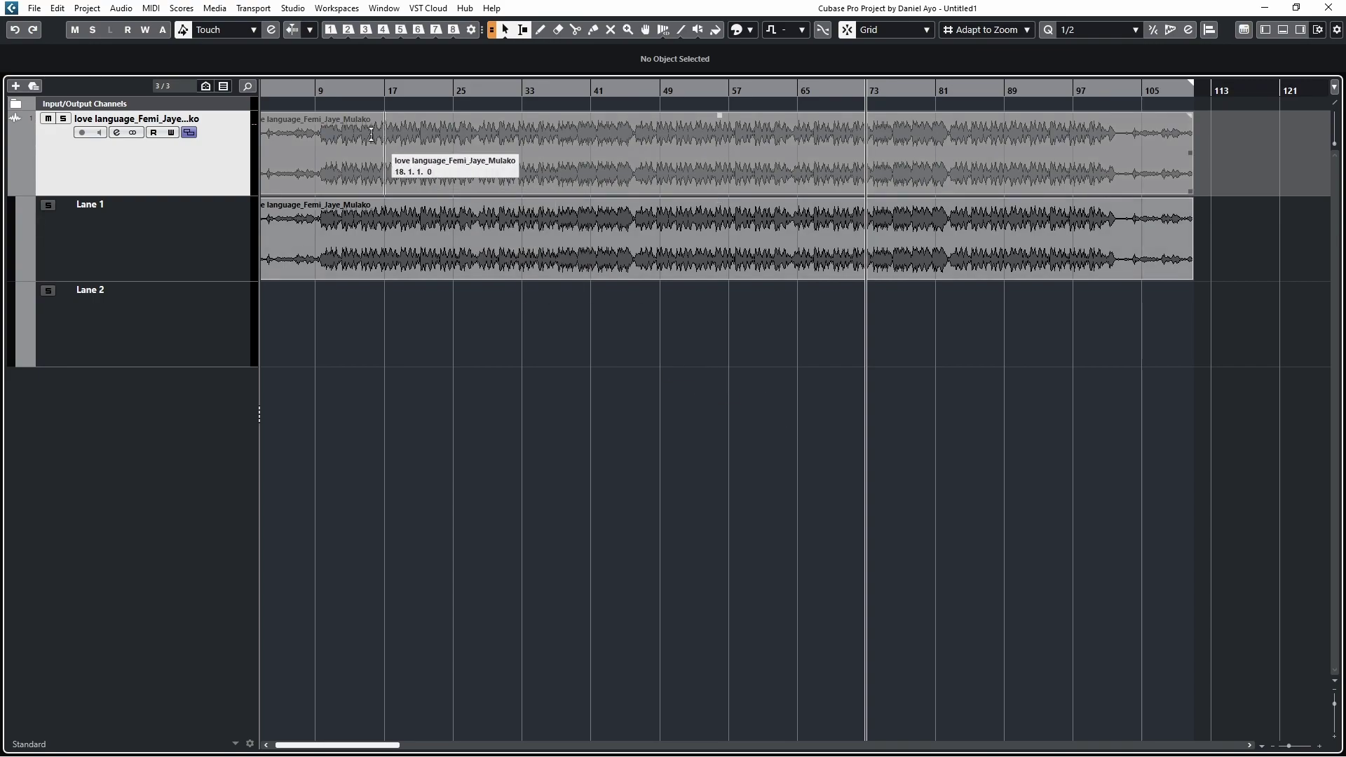
{"action": "left_click", "coordinate": [189, 132]}
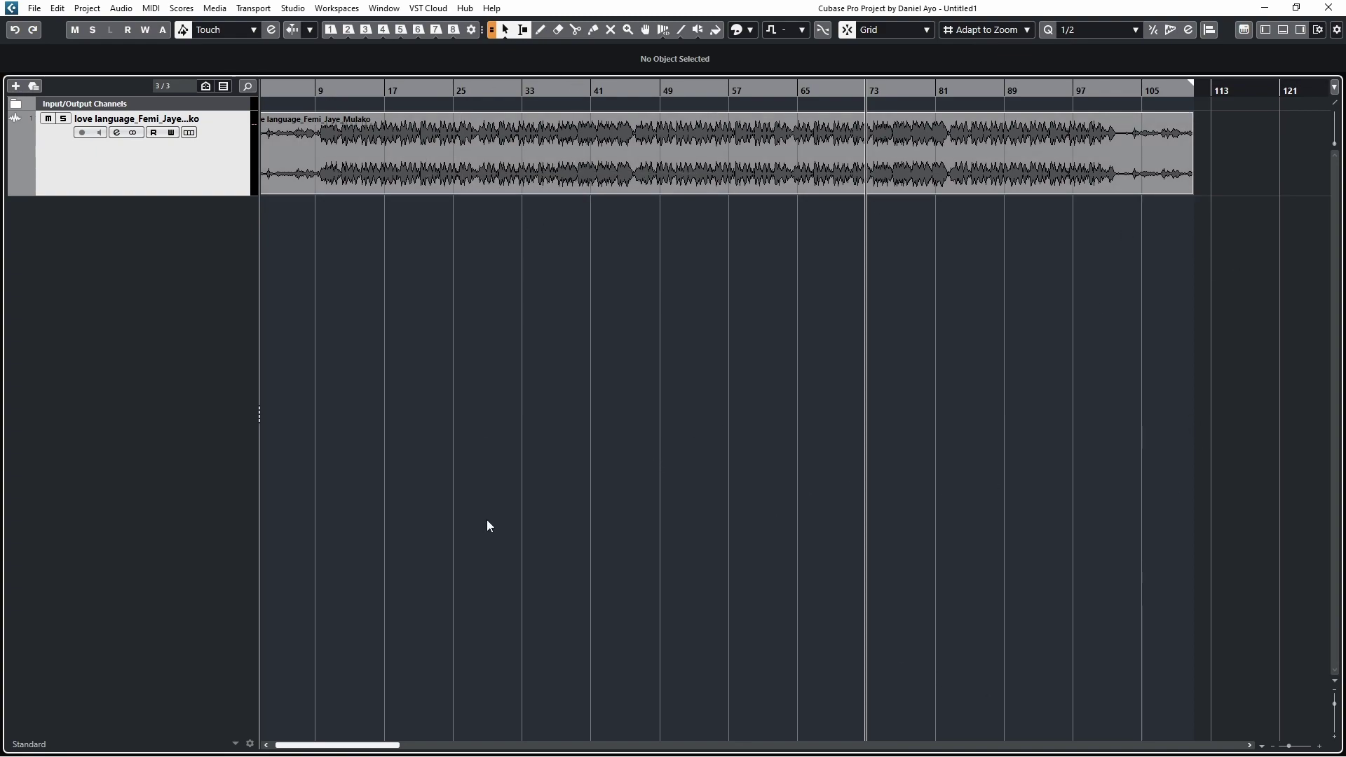
{"action": "key", "text": "g"}
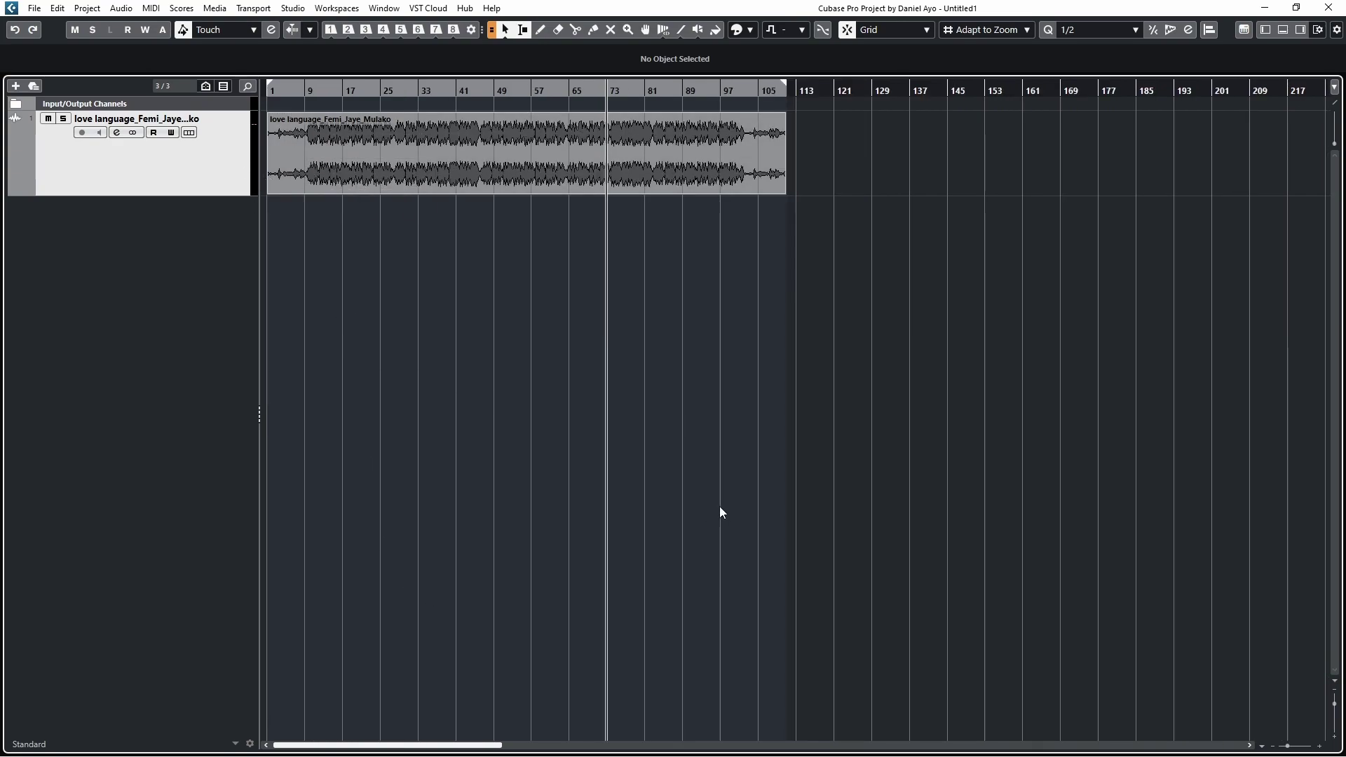
{"action": "left_click", "coordinate": [56, 7]}
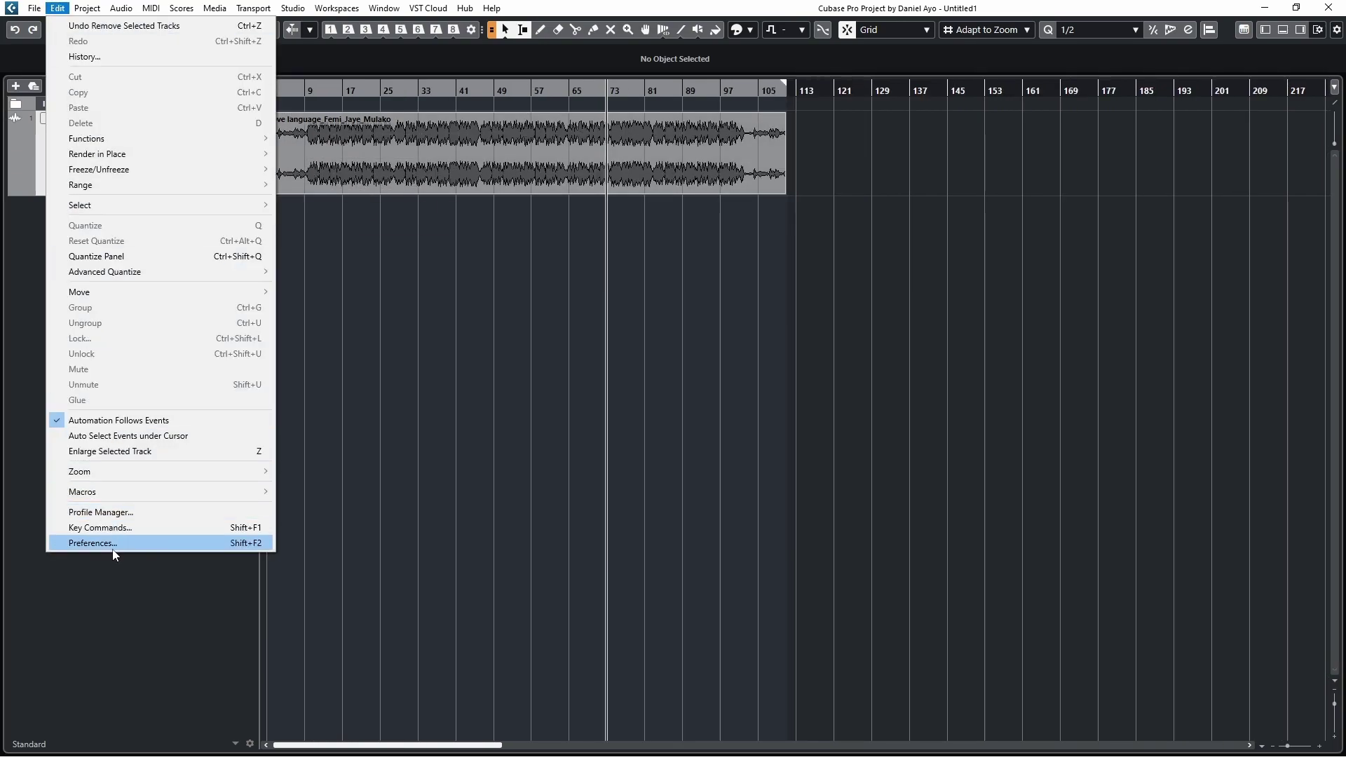
{"action": "left_click", "coordinate": [114, 540]}
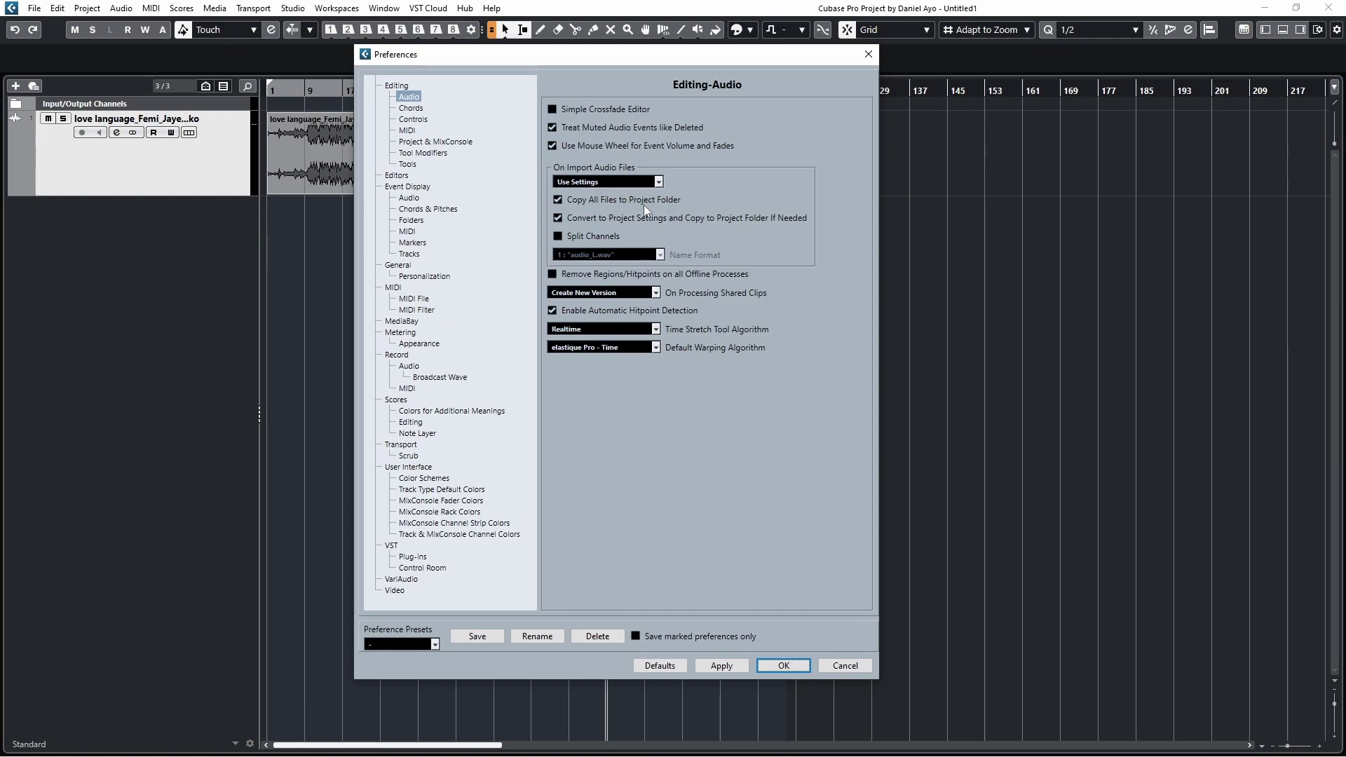
{"action": "left_click", "coordinate": [856, 665]}
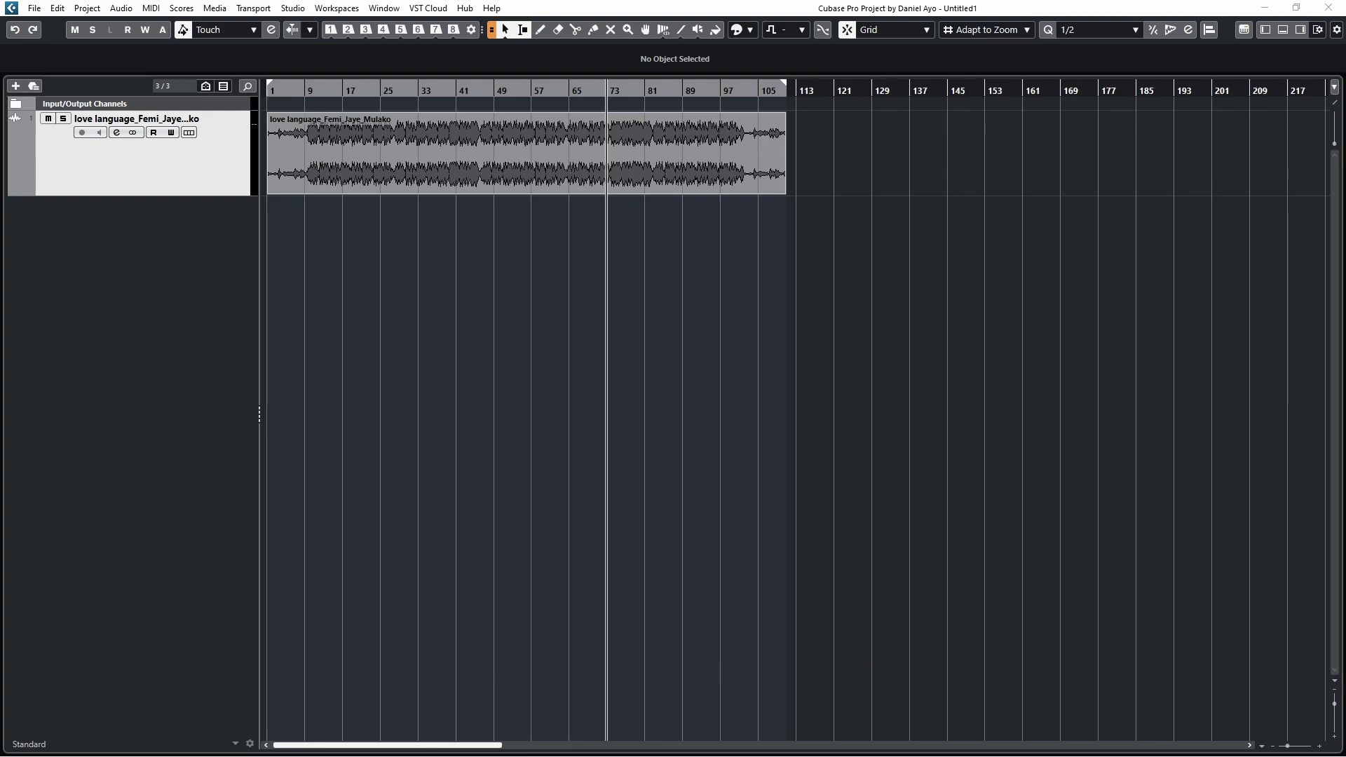
Step: Drag the eight stem WAVs from the Mixdown folder into the arrangement around bar 33
{"action": "key", "text": "alt+Tab"}
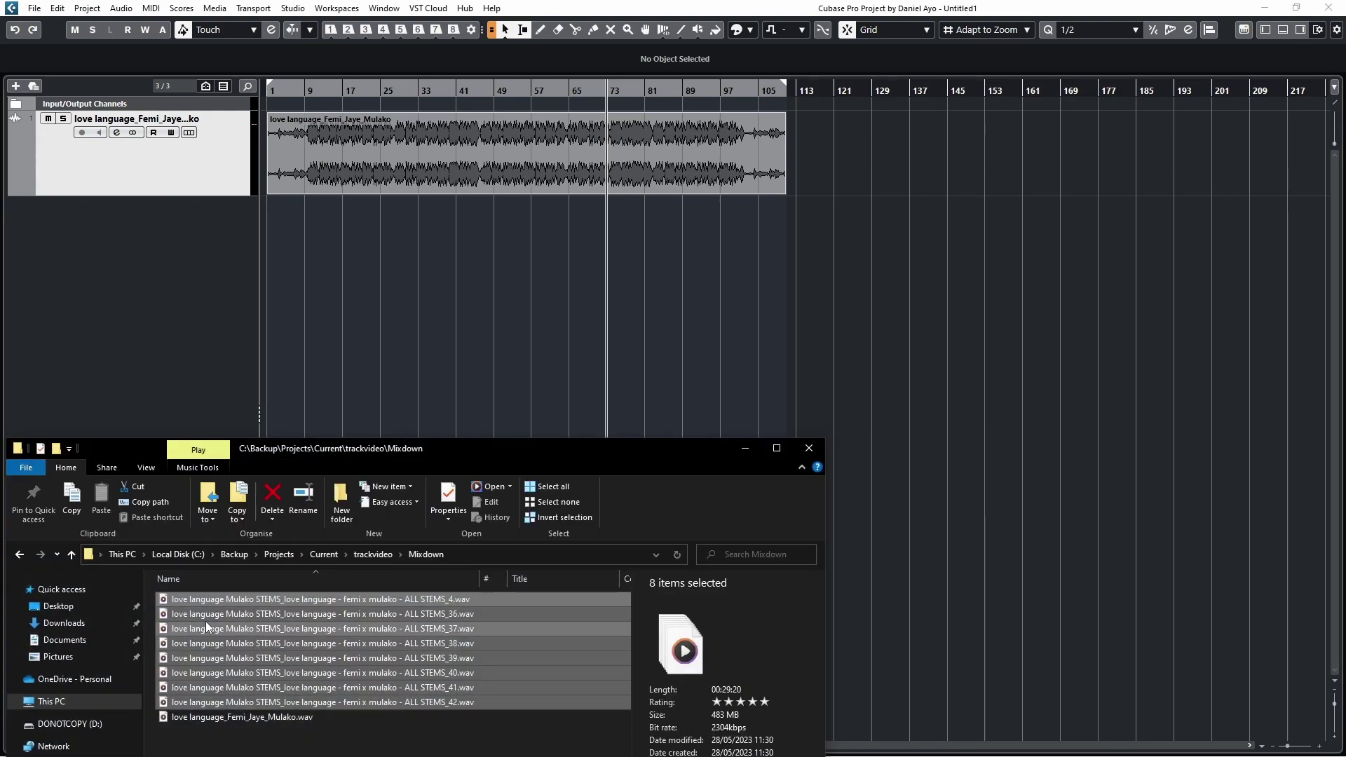
{"action": "mouse_move", "coordinate": [194, 598]}
{"action": "left_mouse_down"}
{"action": "mouse_move", "coordinate": [224, 604]}
{"action": "mouse_move", "coordinate": [313, 233]}
{"action": "mouse_move", "coordinate": [194, 216]}
{"action": "left_mouse_up"}
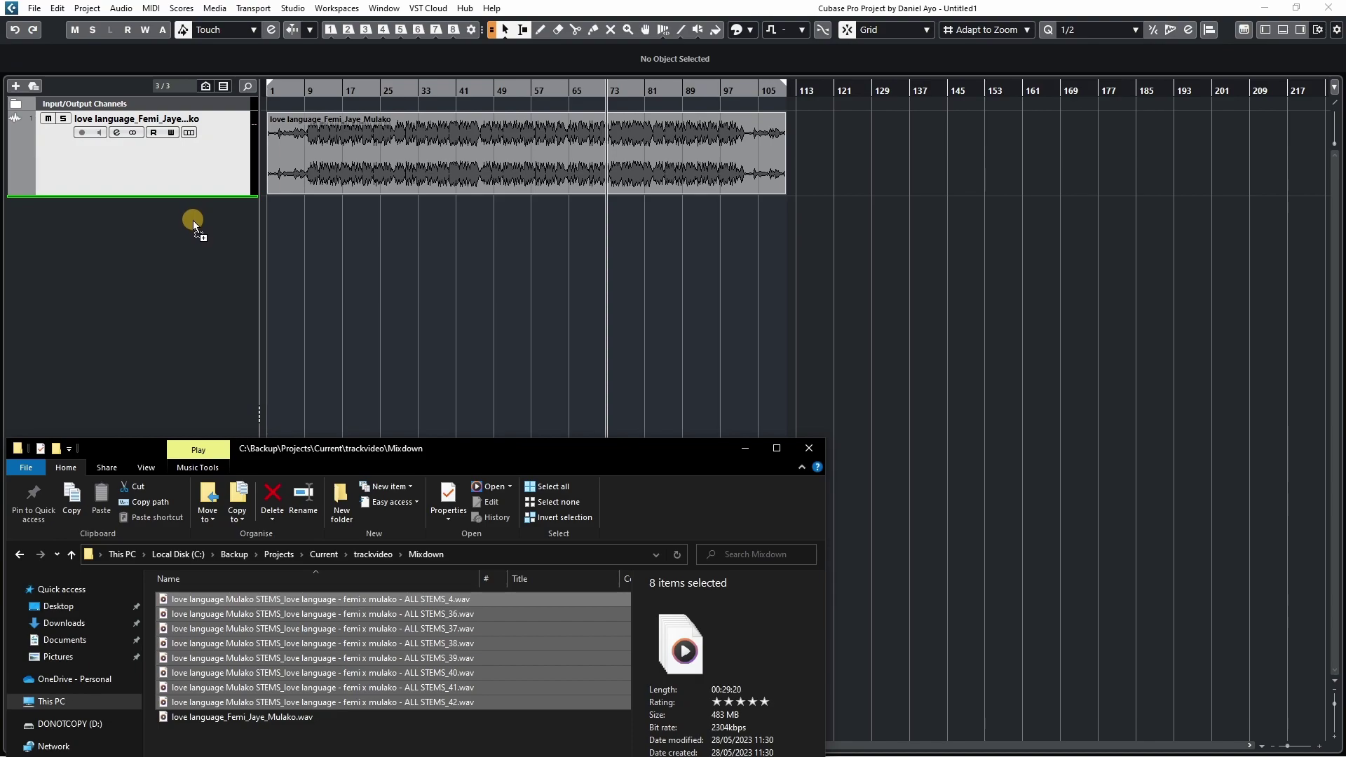
{"action": "mouse_move", "coordinate": [194, 218]}
{"action": "left_mouse_down"}
{"action": "mouse_move", "coordinate": [422, 351]}
{"action": "mouse_move", "coordinate": [541, 331]}
{"action": "mouse_move", "coordinate": [529, 286]}
{"action": "mouse_move", "coordinate": [351, 240]}
{"action": "mouse_move", "coordinate": [153, 216]}
{"action": "left_mouse_up"}
{"action": "mouse_move", "coordinate": [54, 196]}
{"action": "left_mouse_down"}
{"action": "mouse_move", "coordinate": [384, 243]}
{"action": "mouse_move", "coordinate": [330, 228]}
{"action": "left_mouse_up"}
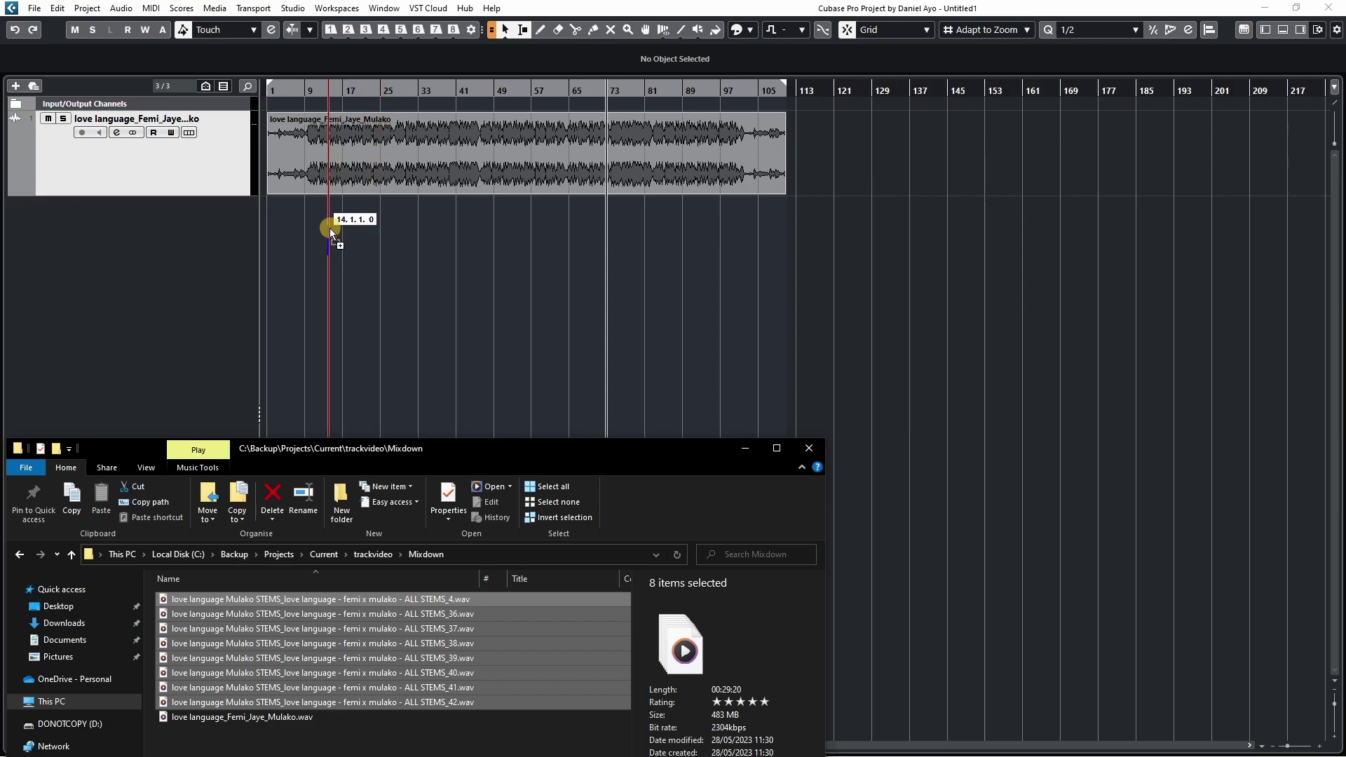
{"action": "mouse_move", "coordinate": [330, 229]}
{"action": "left_mouse_down"}
{"action": "mouse_move", "coordinate": [415, 264]}
{"action": "mouse_move", "coordinate": [340, 248]}
{"action": "mouse_move", "coordinate": [427, 233]}
{"action": "mouse_move", "coordinate": [418, 224]}
{"action": "left_mouse_up"}
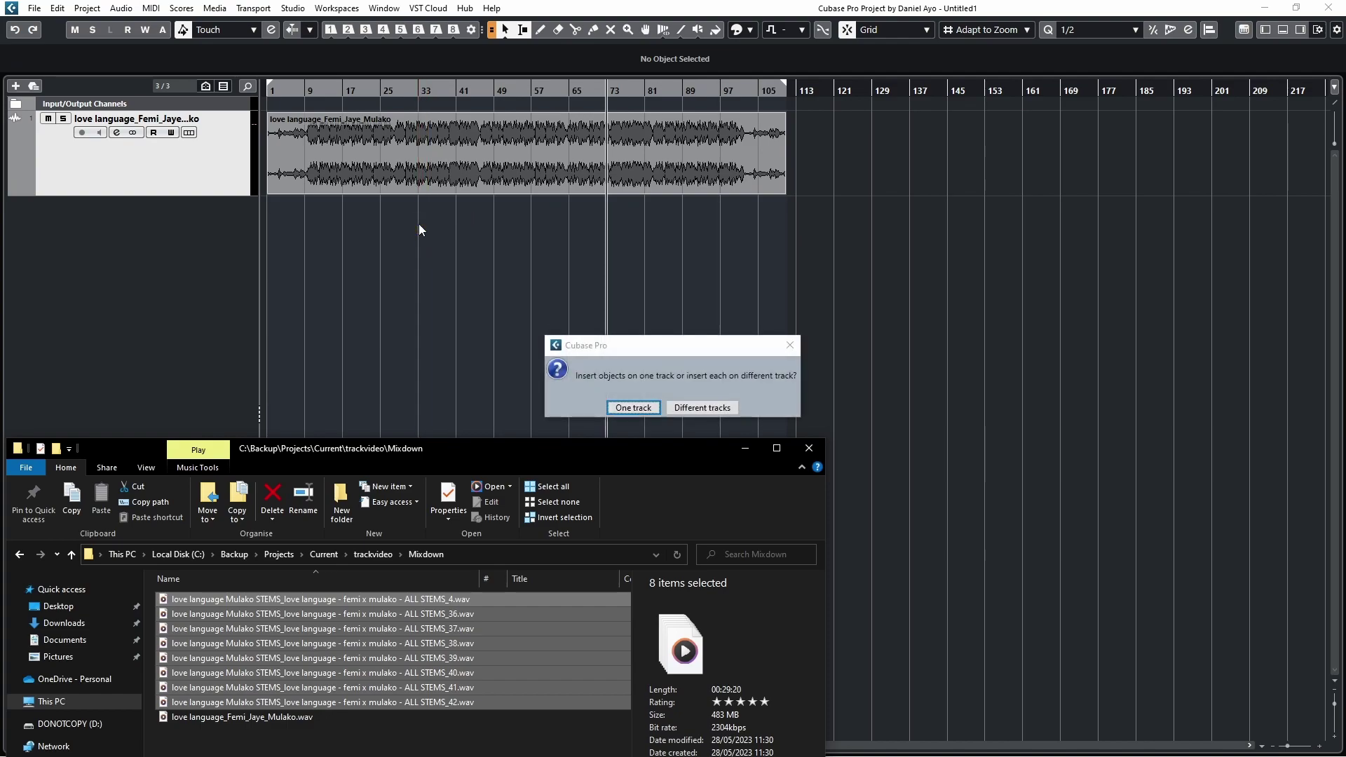
Step: Insert all the dropped stems onto one new audio track and zoom out the timeline
{"action": "left_click", "coordinate": [632, 410]}
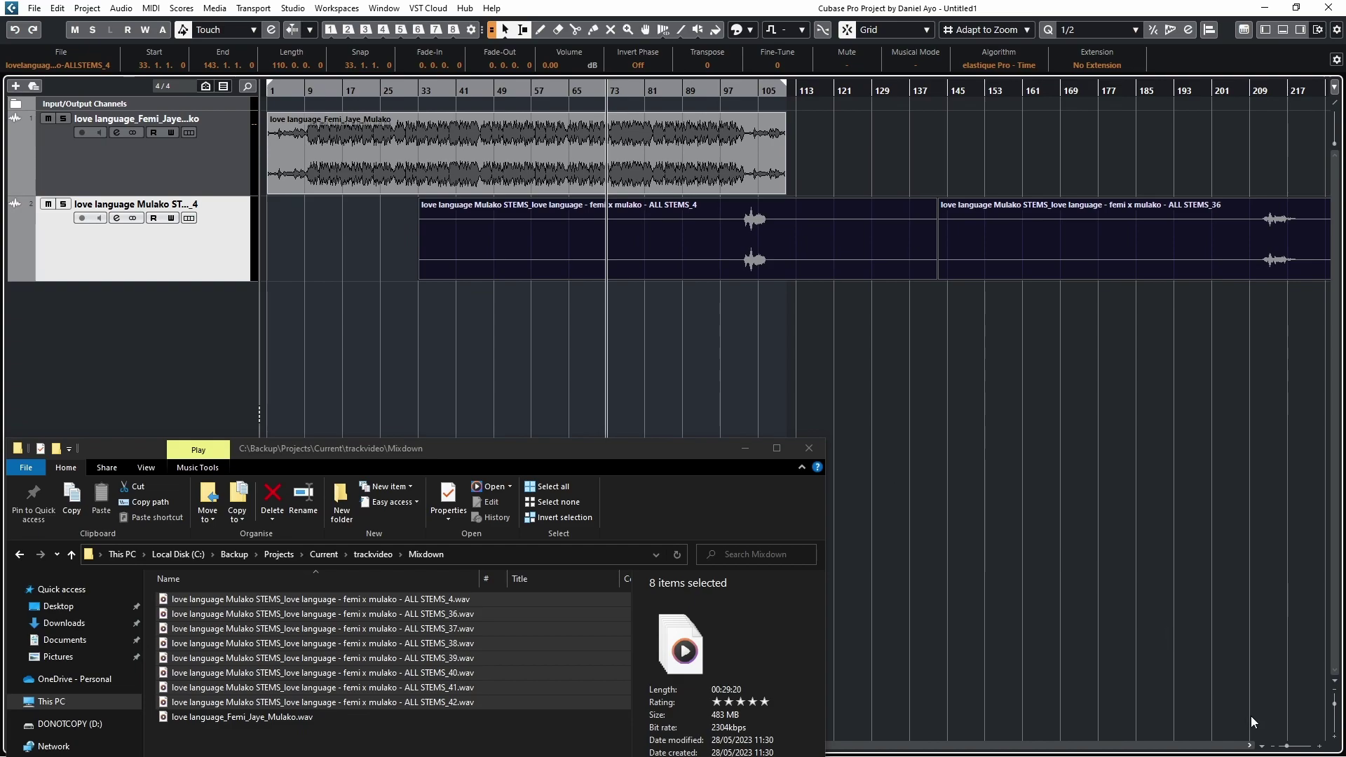
{"action": "left_click_drag", "start_coordinate": [1287, 749], "coordinate": [1291, 749]}
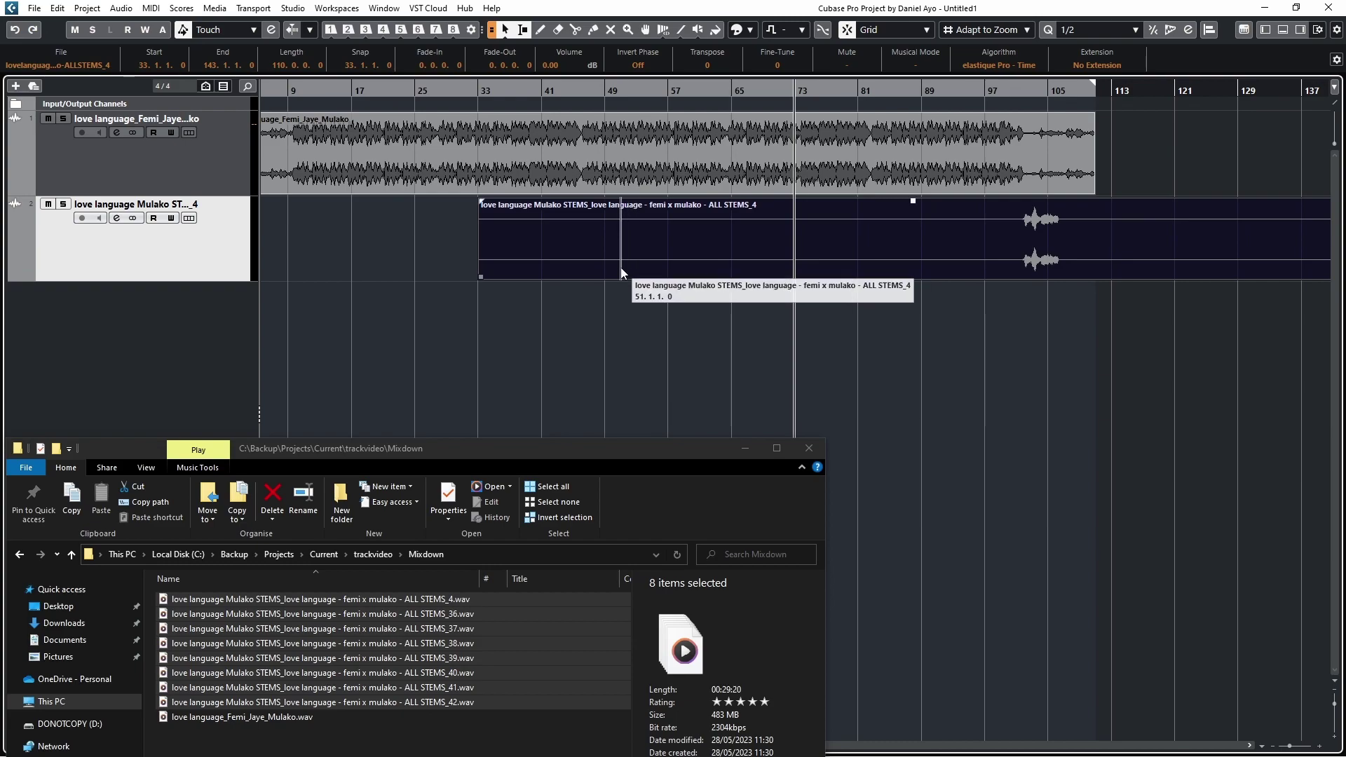
{"action": "mouse_move", "coordinate": [595, 272]}
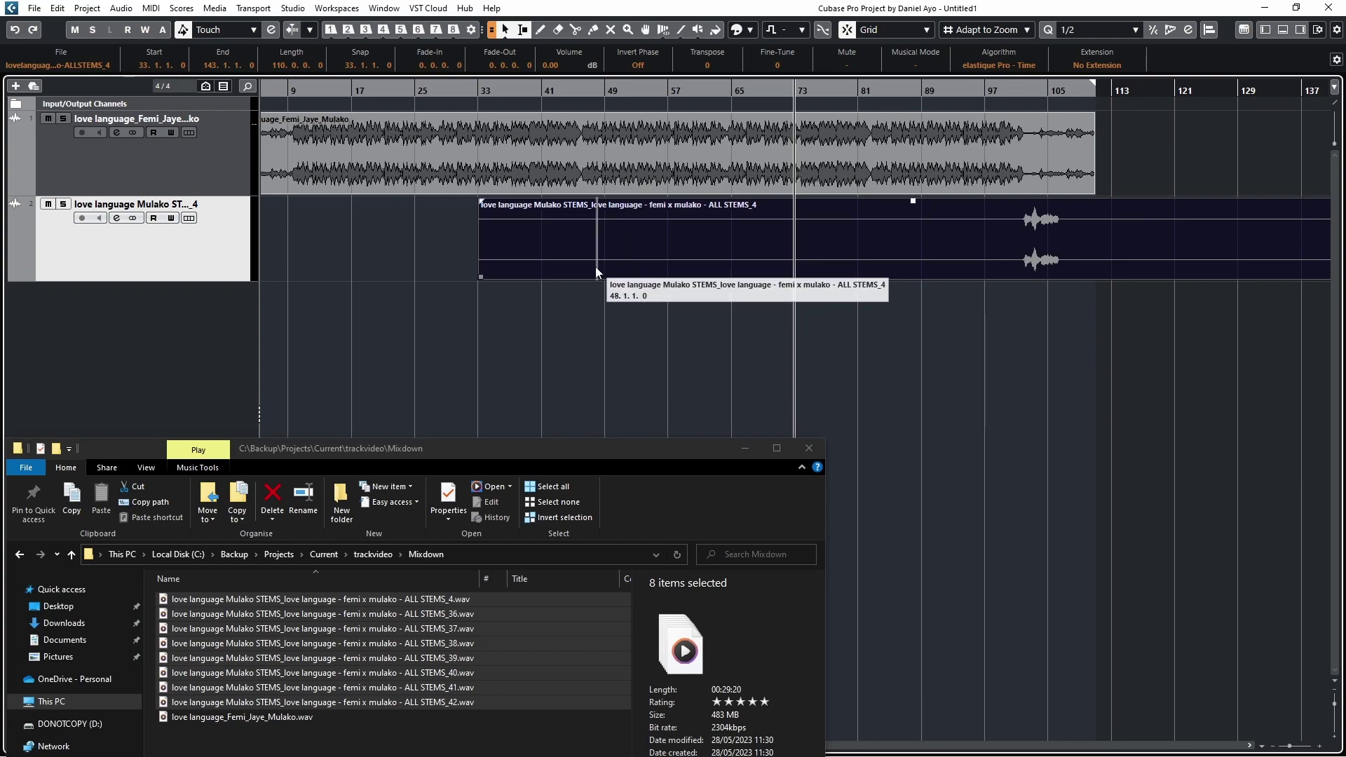
Step: Put File Explorer away and move the new stem track's event to the project start
{"action": "left_click", "coordinate": [743, 451]}
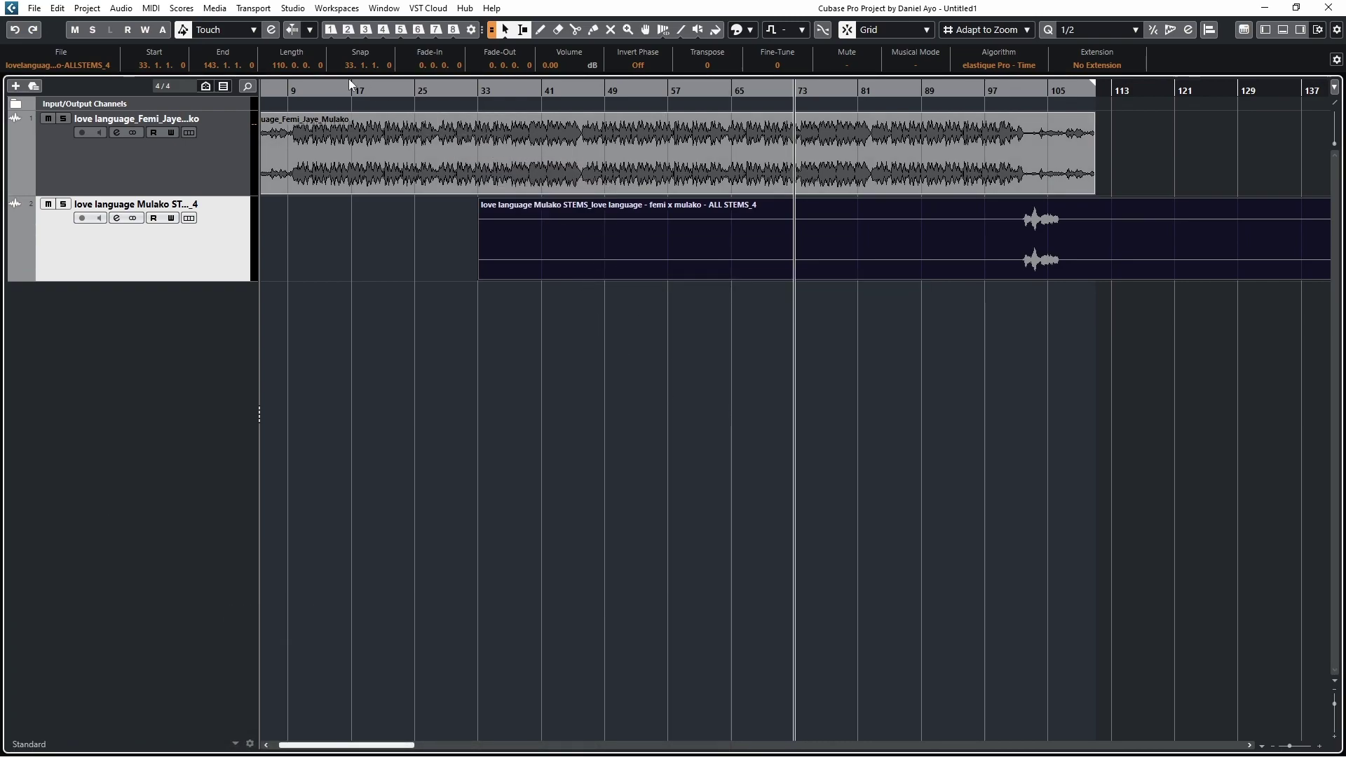
{"action": "left_click", "coordinate": [35, 8]}
{"action": "mouse_move", "coordinate": [59, 211]}
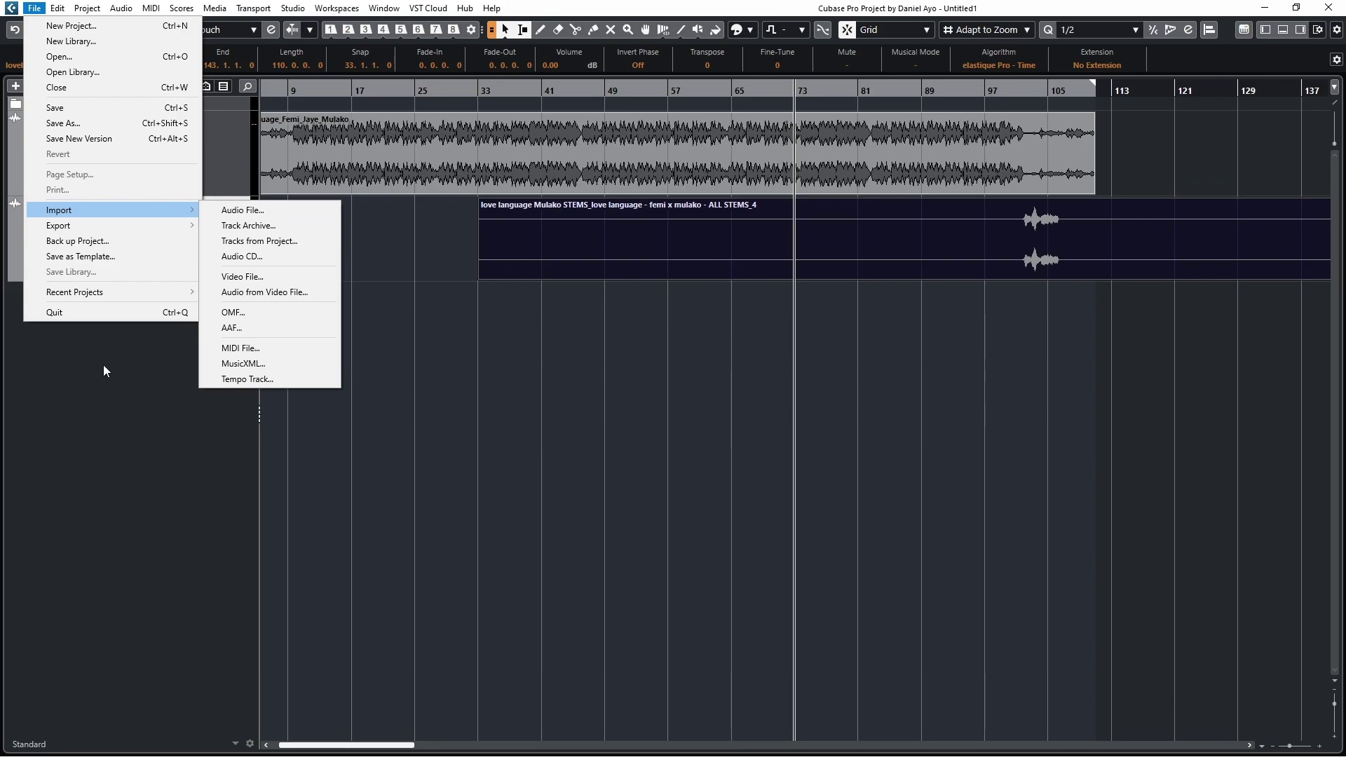
{"action": "left_click", "coordinate": [124, 387]}
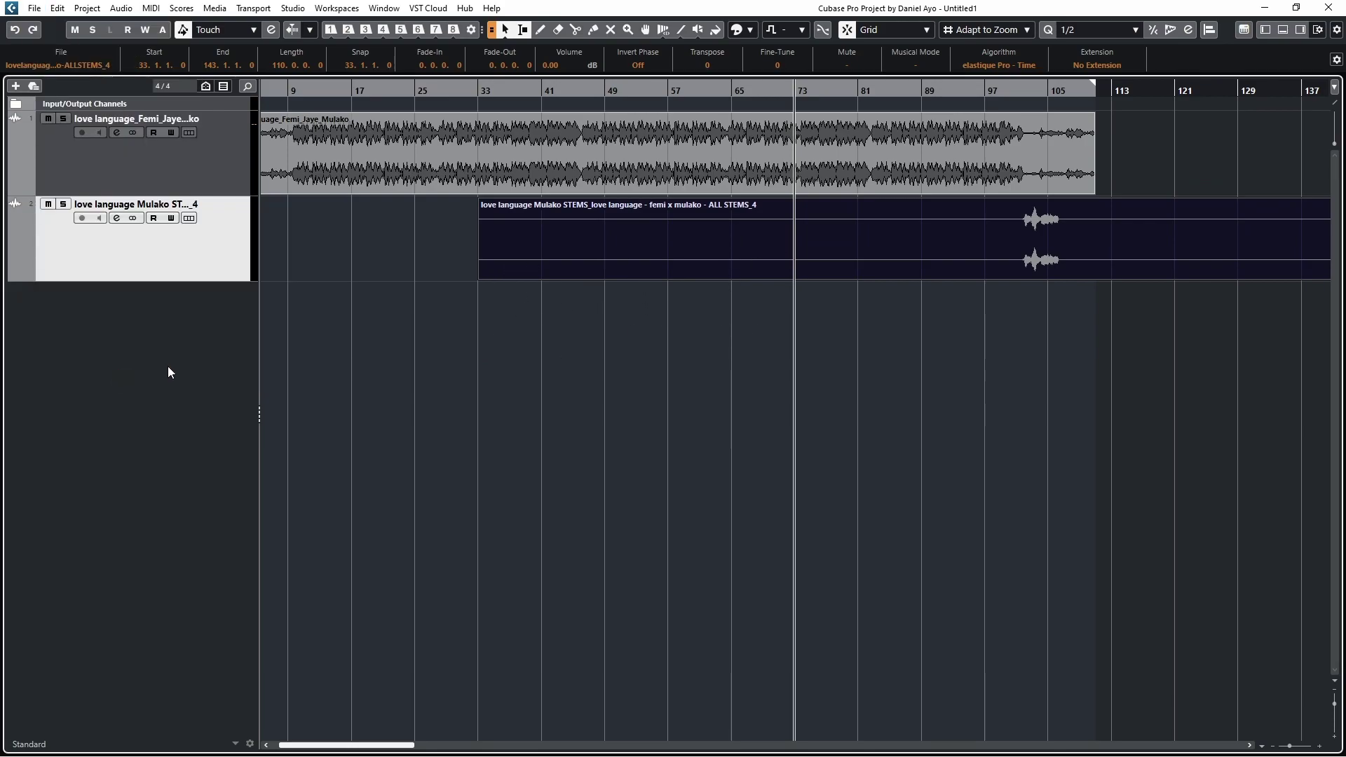
{"action": "left_click", "coordinate": [59, 9]}
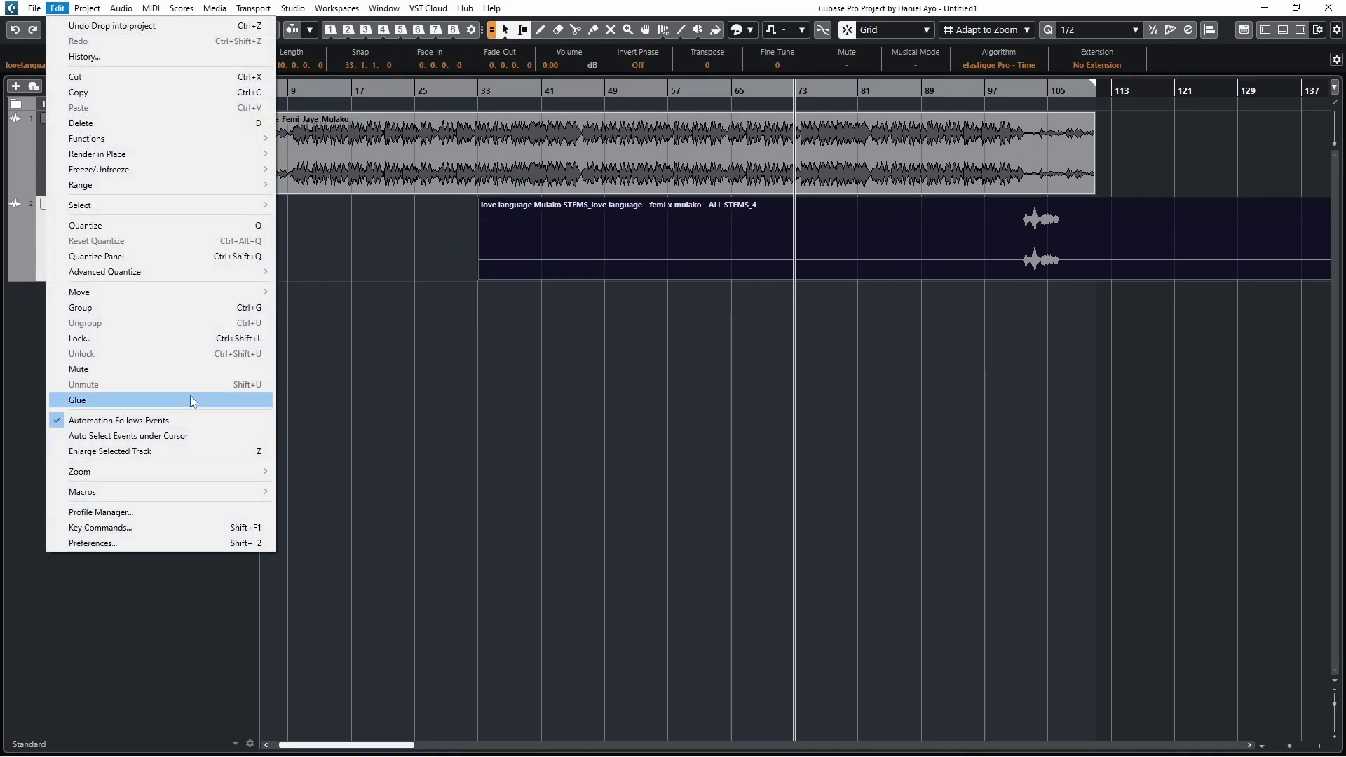
{"action": "mouse_move", "coordinate": [79, 292]}
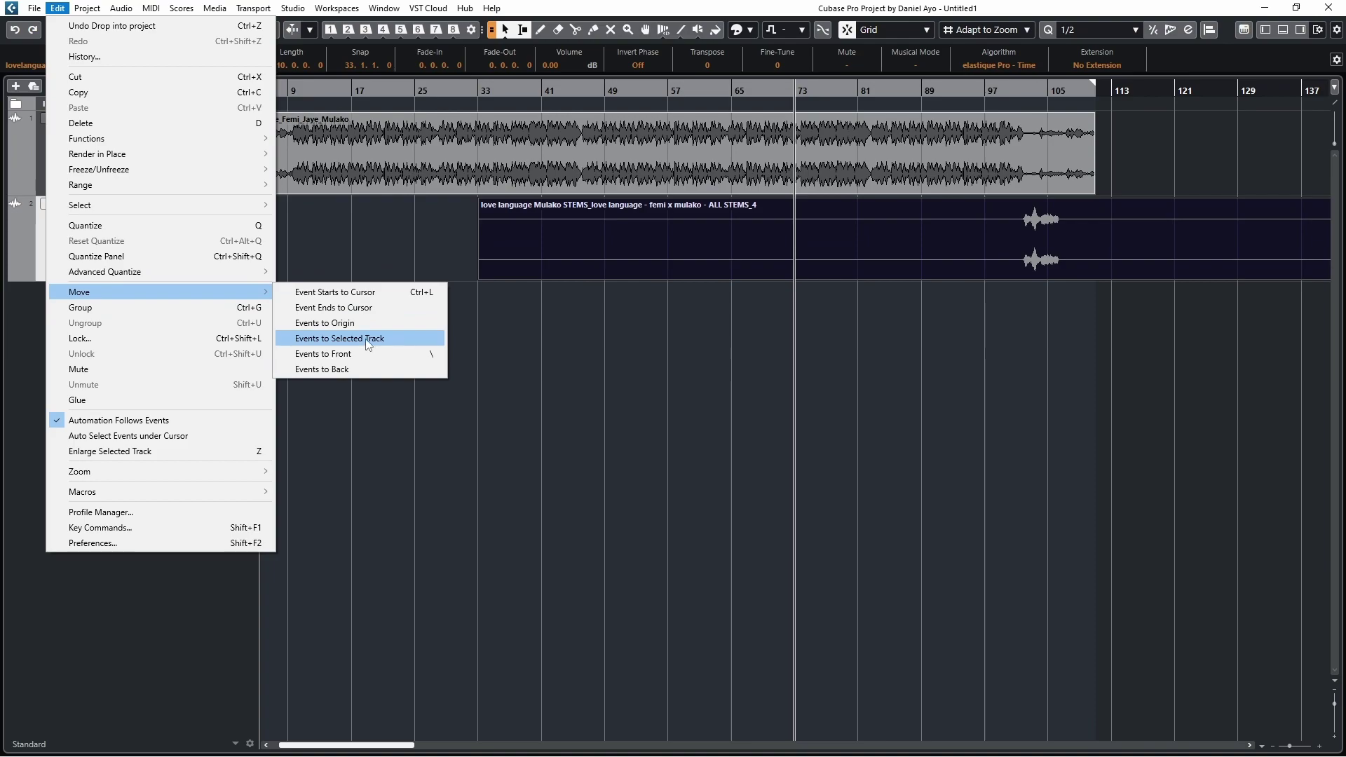
{"action": "left_click", "coordinate": [347, 325]}
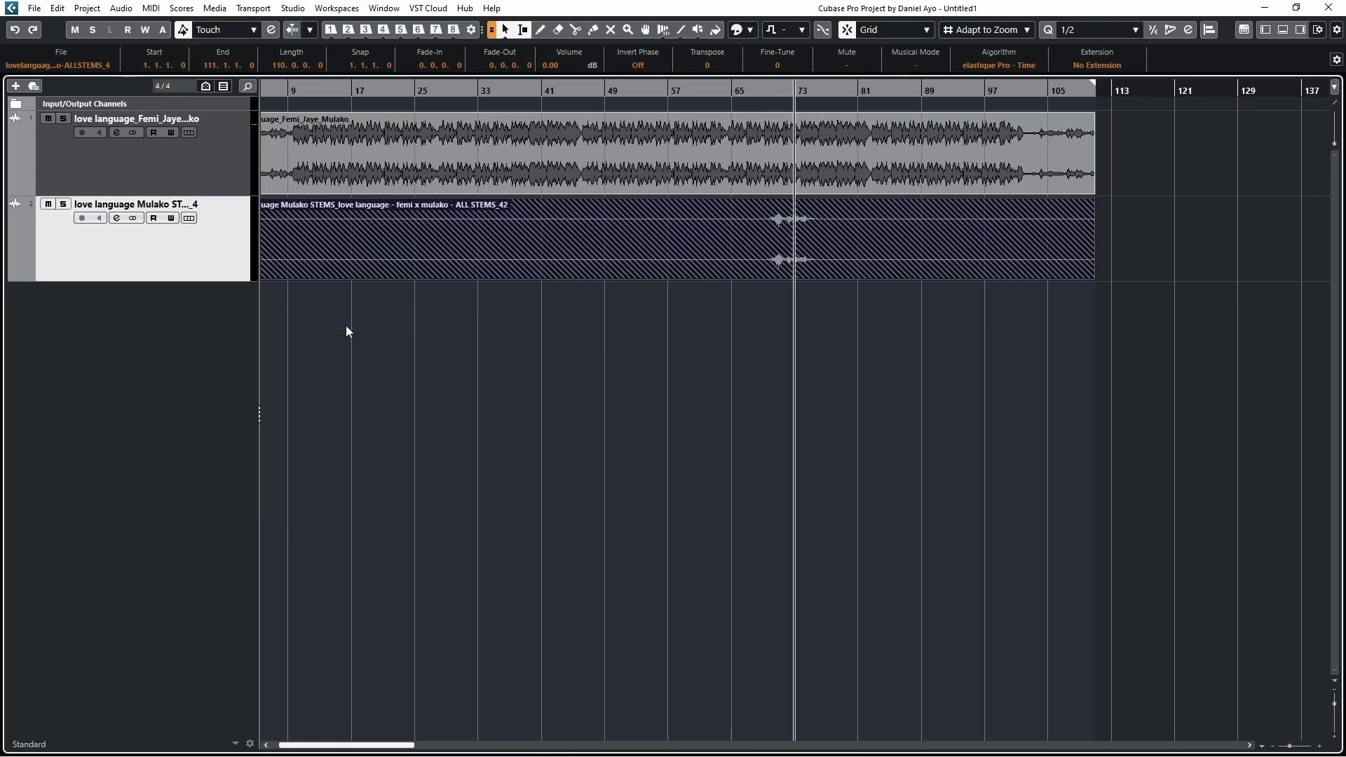
Step: Run Clean Up Lanes on the Mulako track and show its takes as Lanes 1–6
{"action": "left_click", "coordinate": [189, 219]}
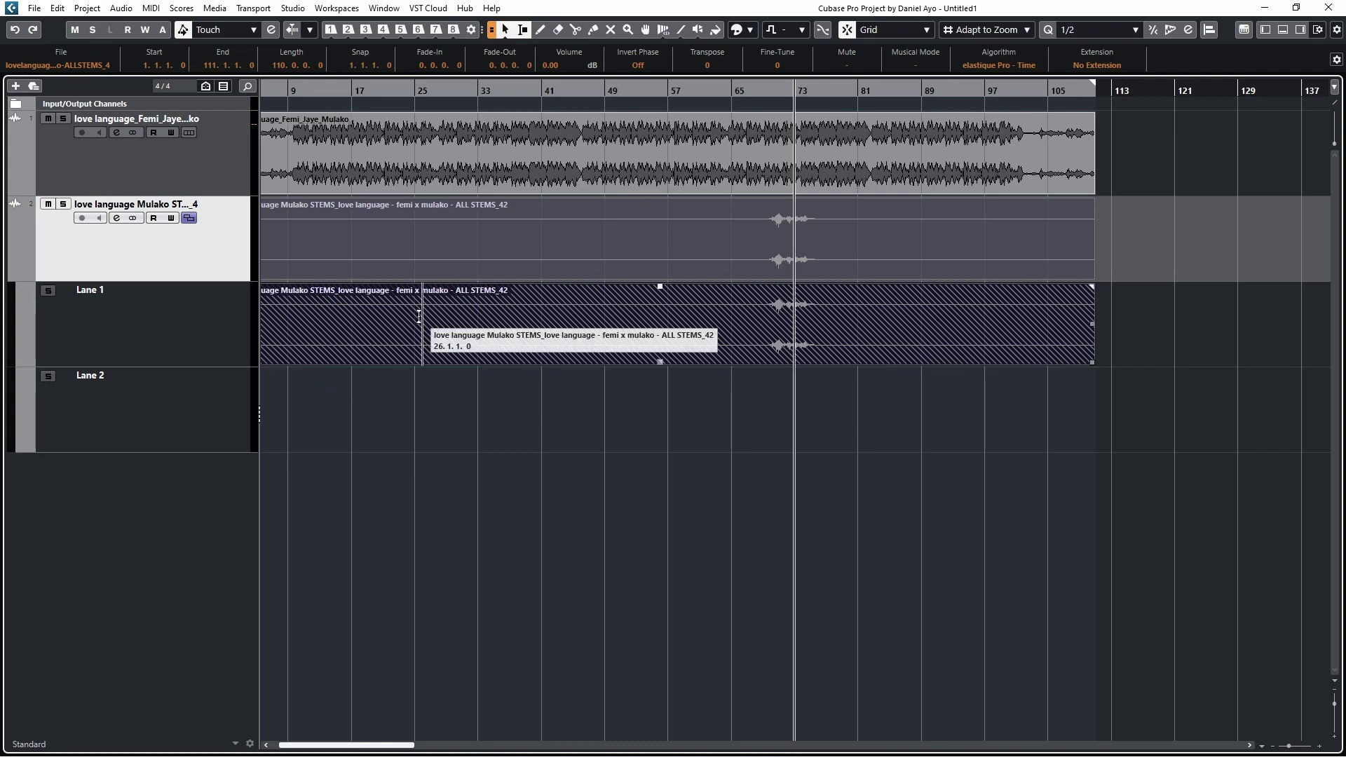
{"action": "left_click", "coordinate": [190, 218]}
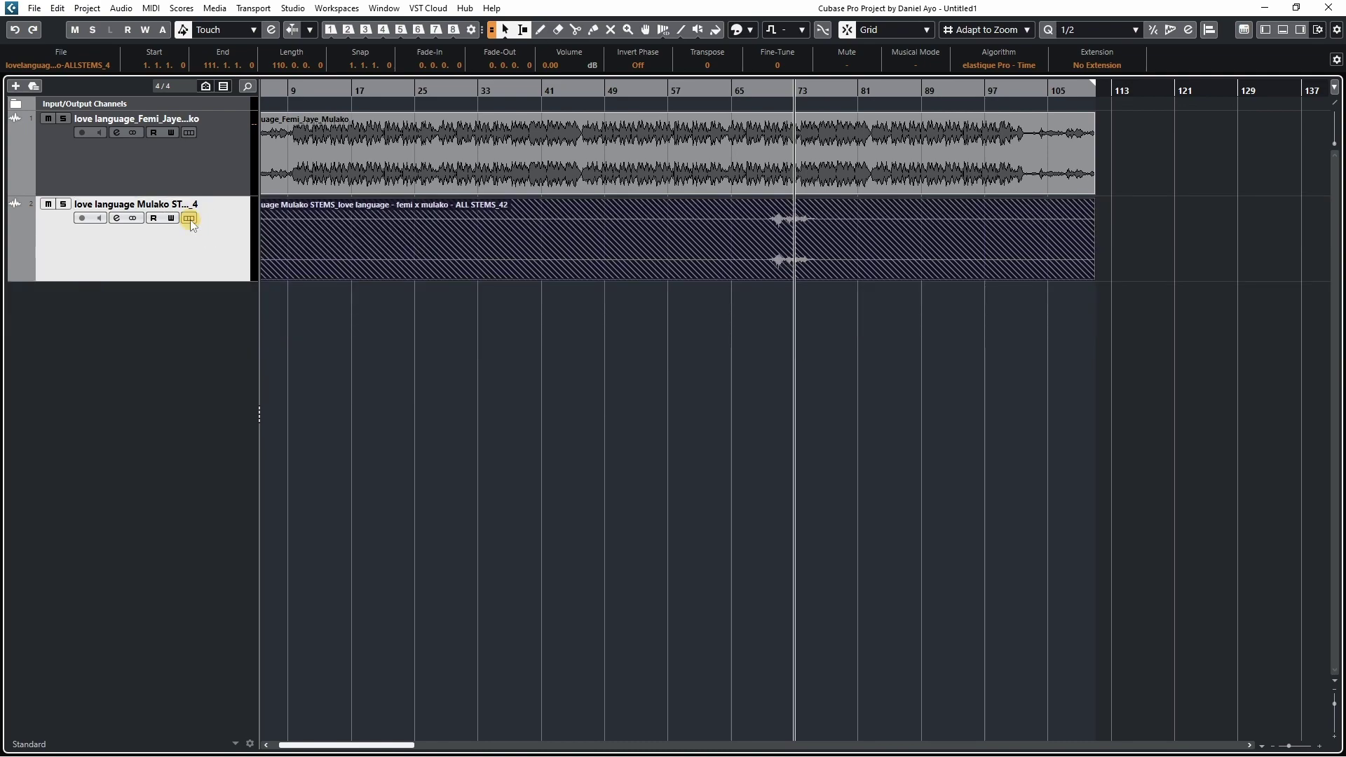
{"action": "right_click", "coordinate": [130, 239]}
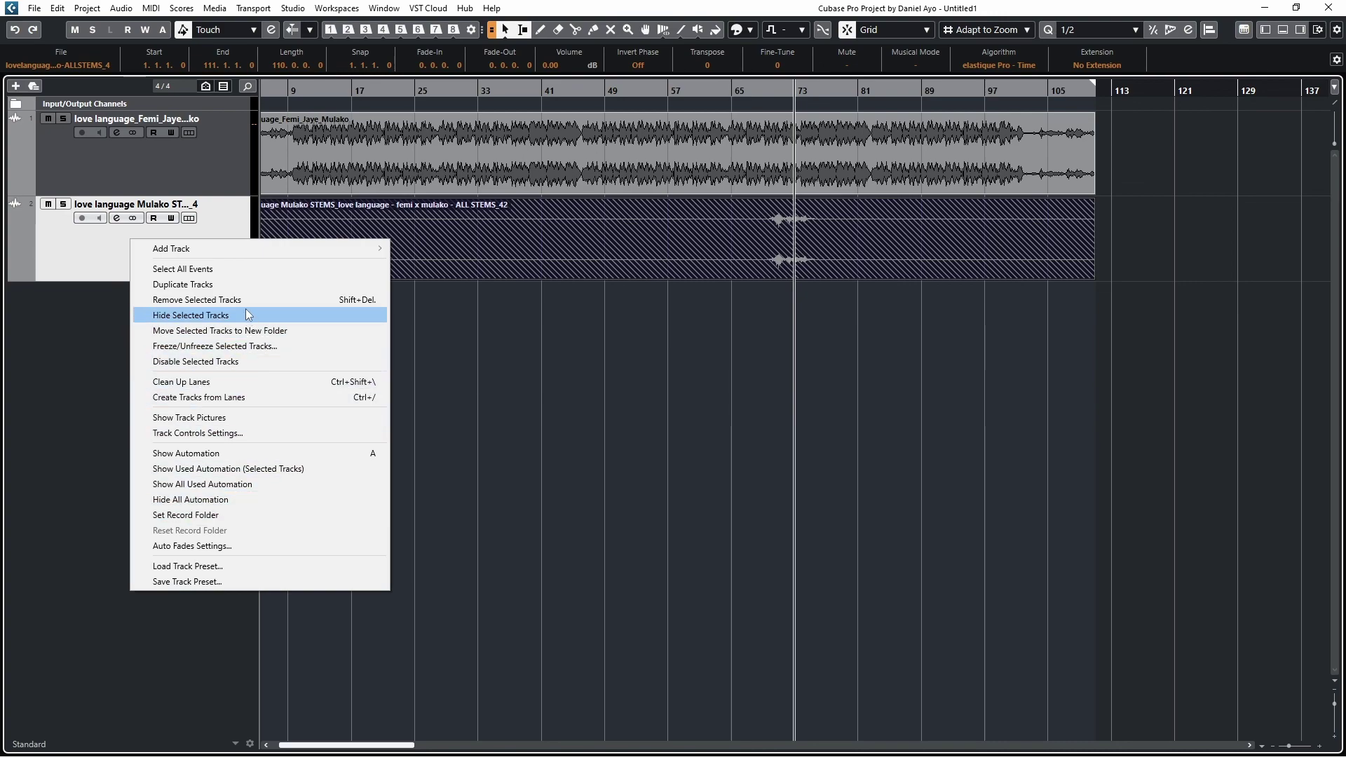
{"action": "left_click", "coordinate": [252, 382]}
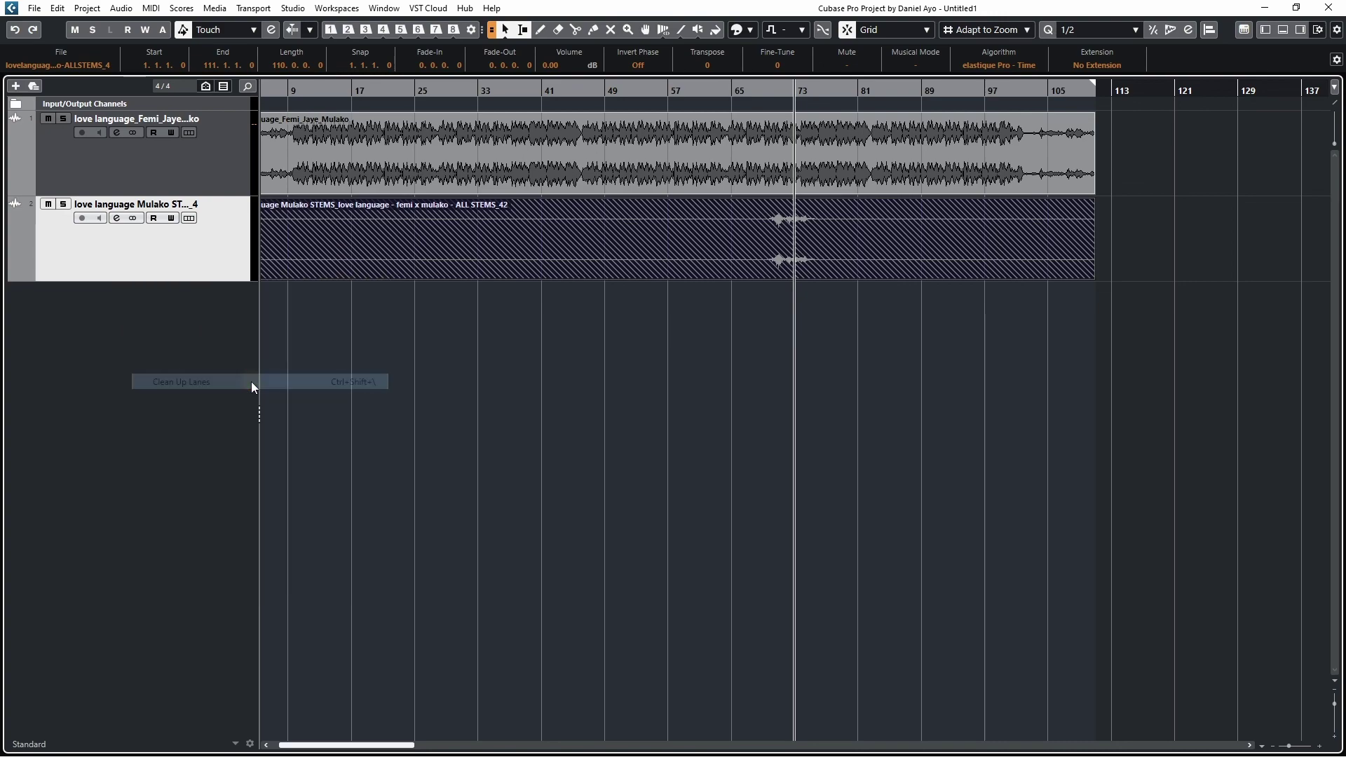
{"action": "left_click", "coordinate": [189, 219]}
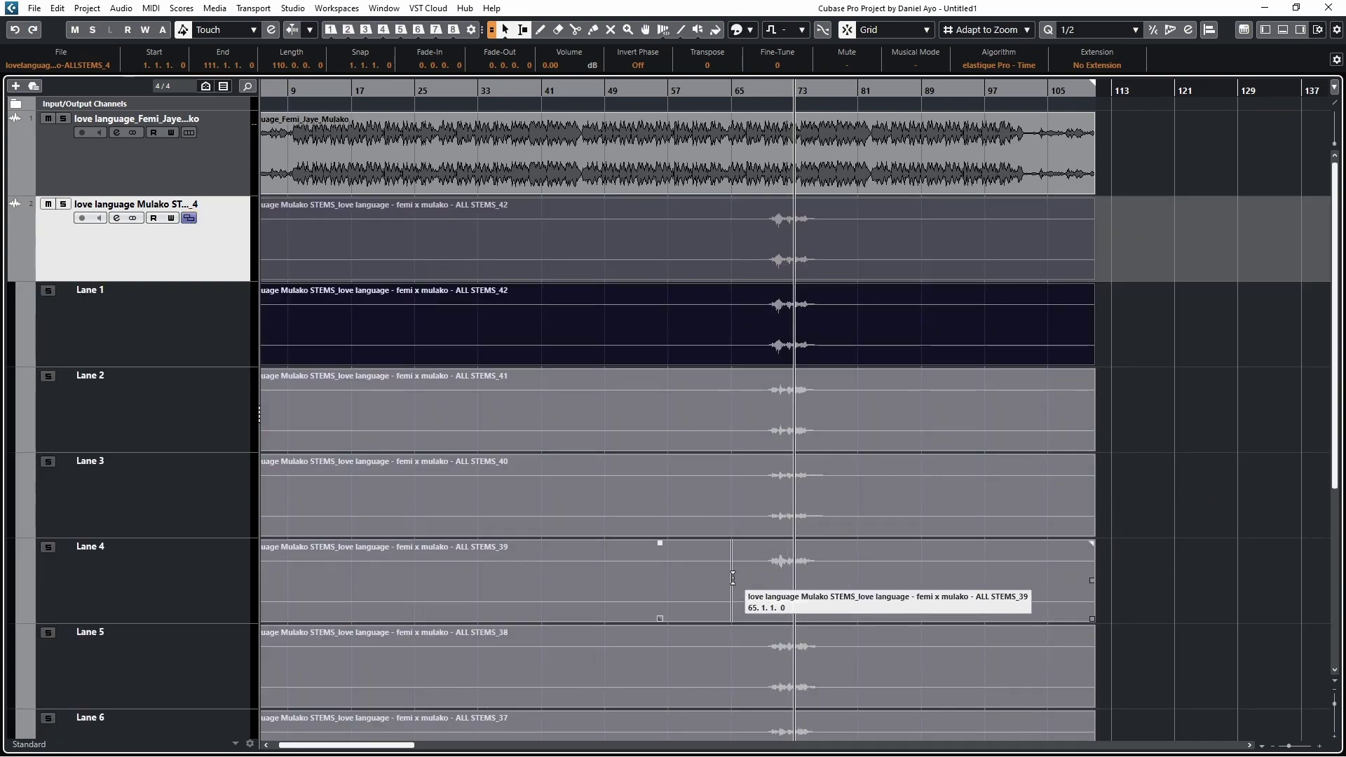
{"action": "scroll", "coordinate": [757, 583], "scroll_direction": "up", "scroll_amount": 3}
{"action": "scroll", "coordinate": [804, 579], "scroll_direction": "up", "scroll_amount": 3}
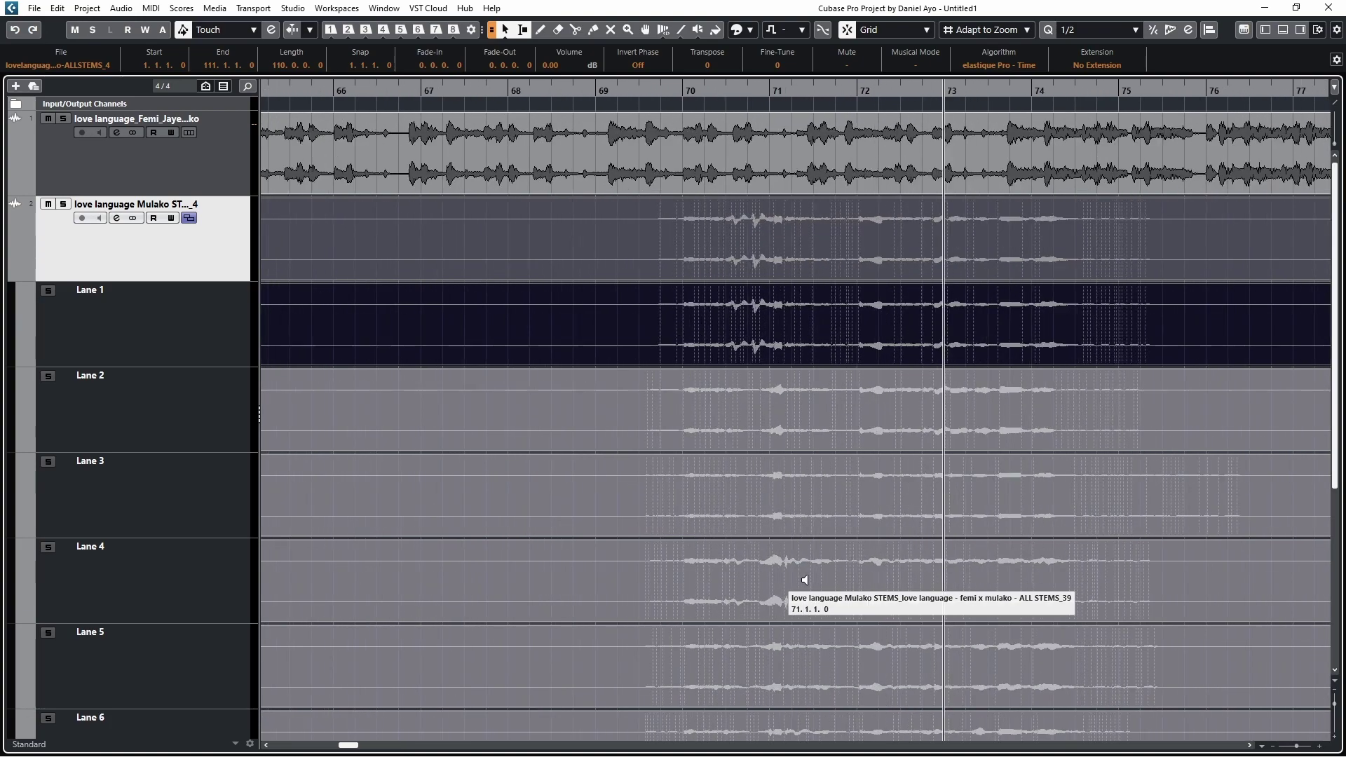
{"action": "scroll", "coordinate": [805, 580], "scroll_direction": "up", "scroll_amount": 2}
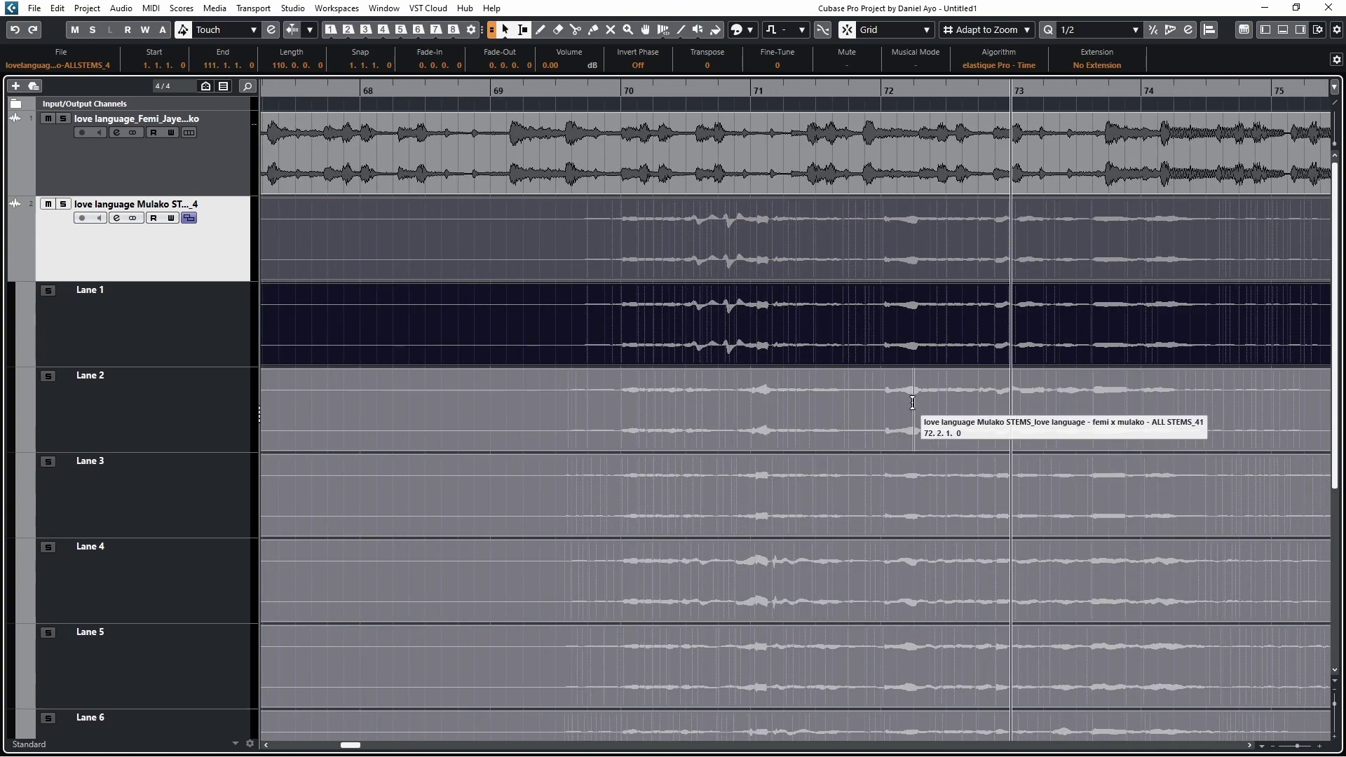
Step: With the Comp tool, cut all takes at four phrase boundaries around bars 70–75
{"action": "left_click", "coordinate": [646, 29]}
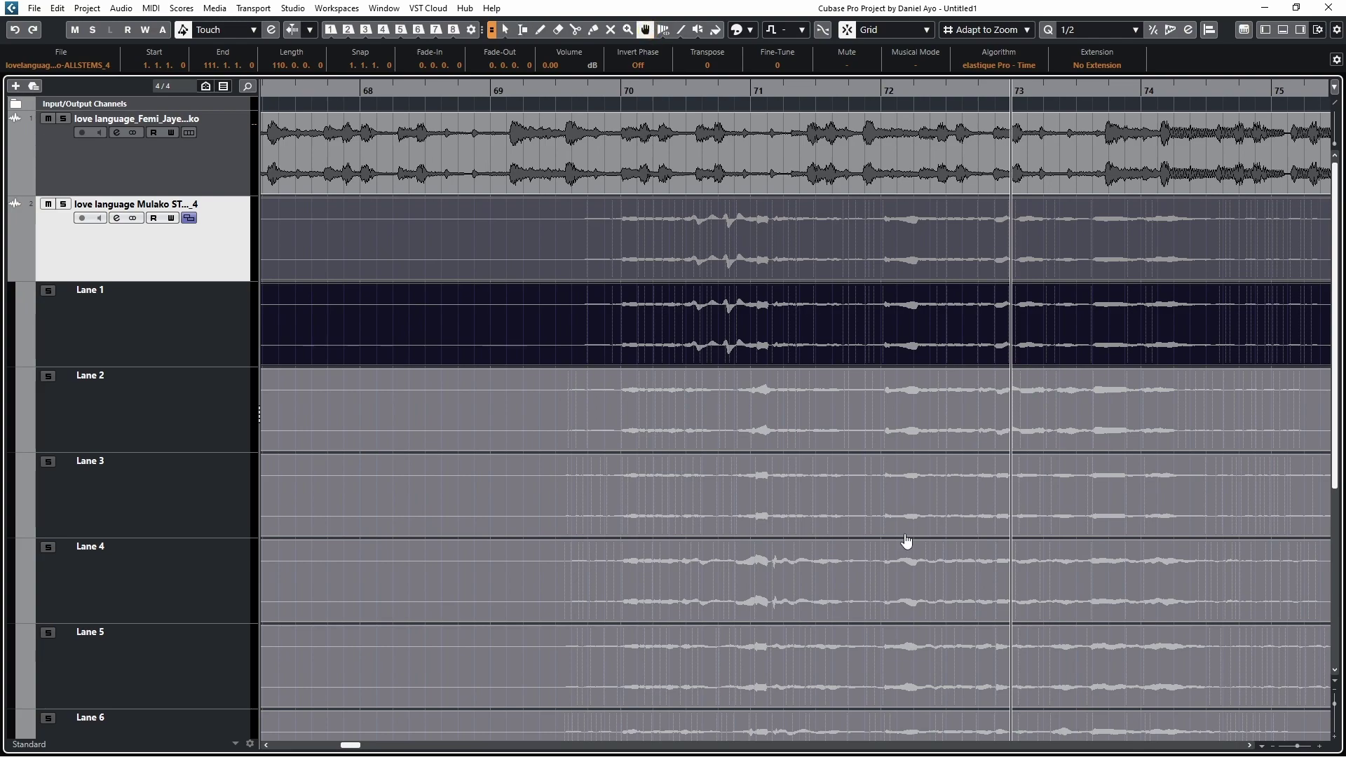
{"action": "key", "text": "3"}
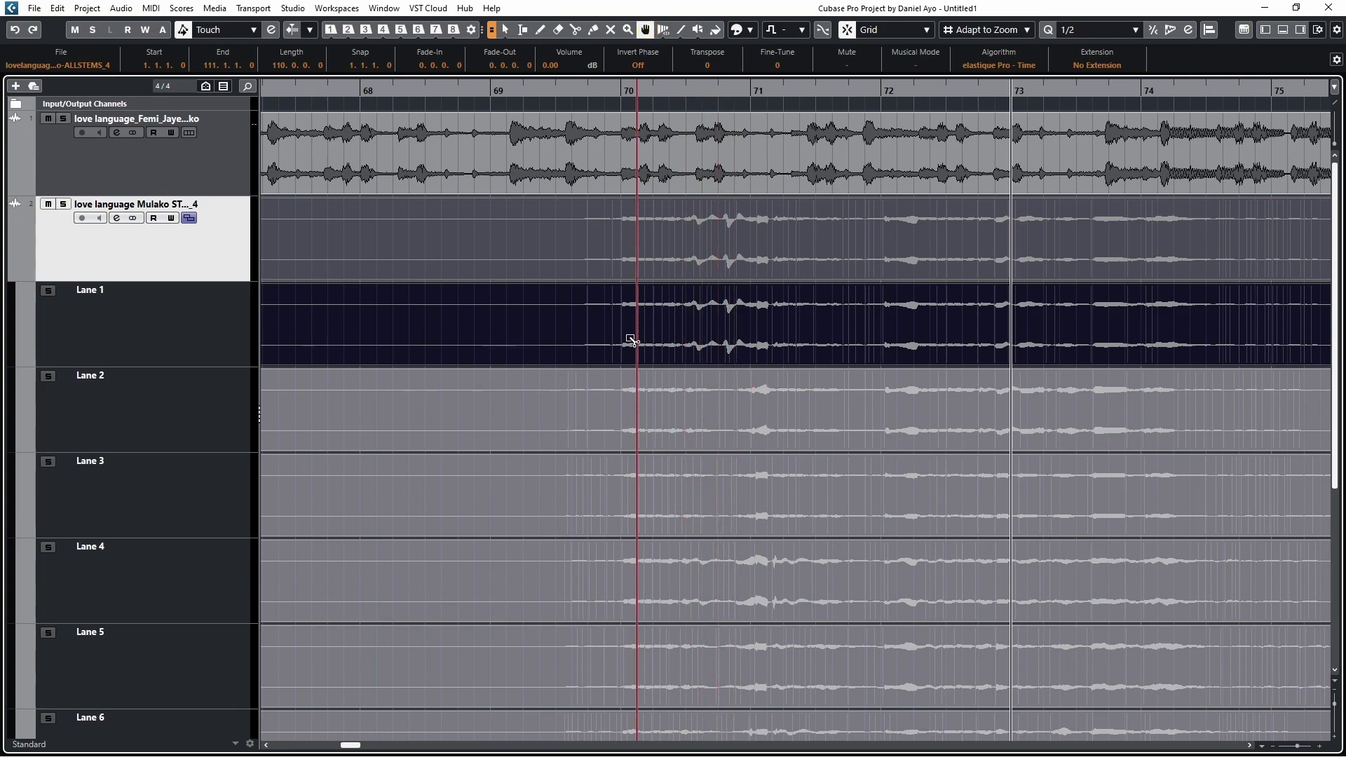
{"action": "left_click", "coordinate": [696, 358]}
{"action": "left_click", "coordinate": [826, 439]}
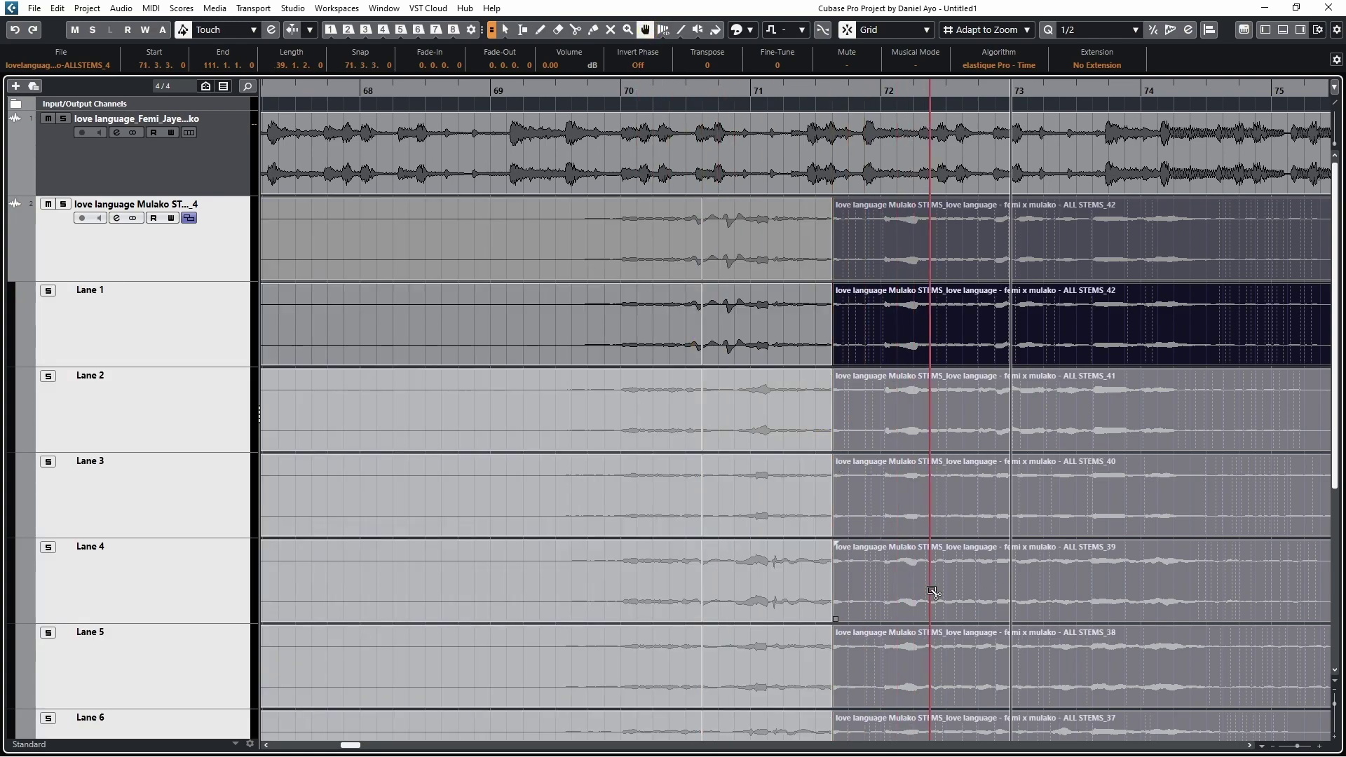
{"action": "left_click", "coordinate": [963, 435]}
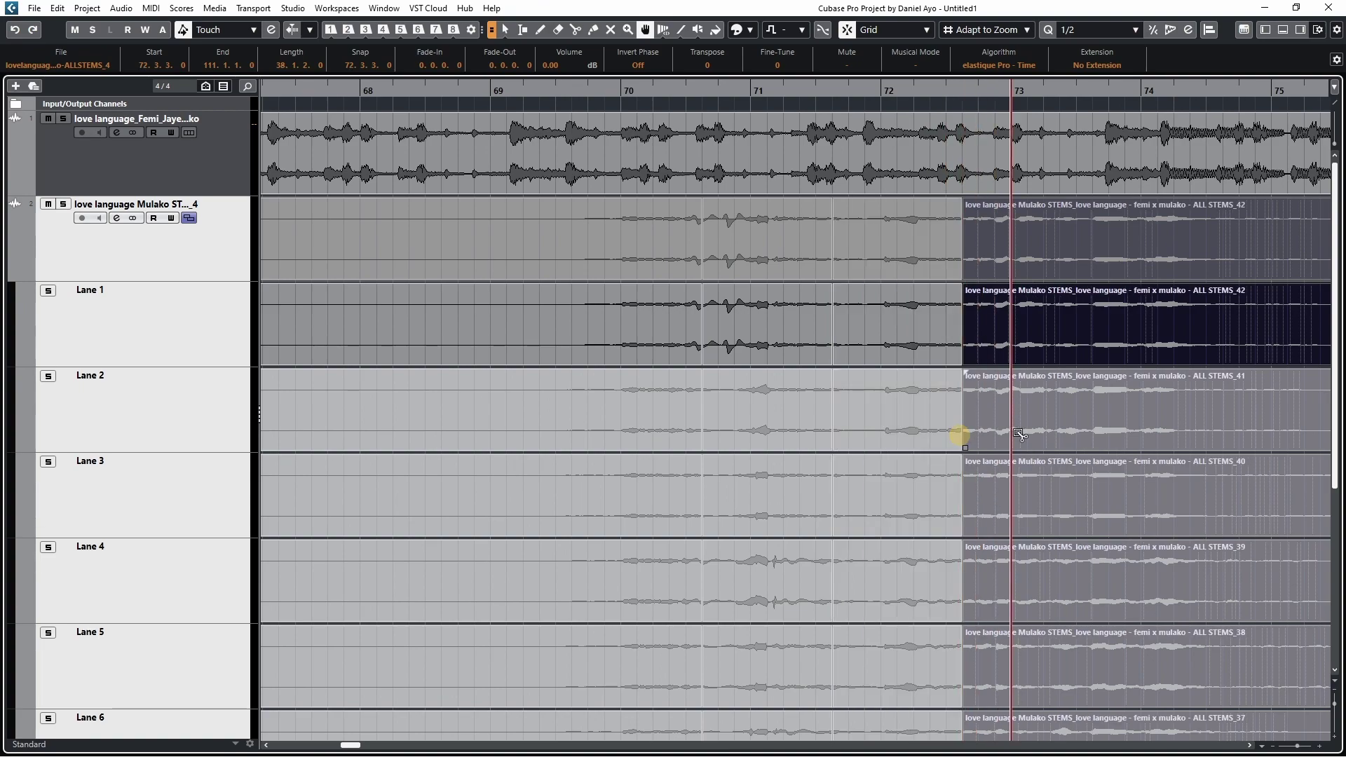
{"action": "left_click", "coordinate": [1192, 608]}
Step: Activate Lane 2, Lane 3 and Lane 6 for successive phrases, then cut the takes at the playhead
{"action": "left_click", "coordinate": [765, 428]}
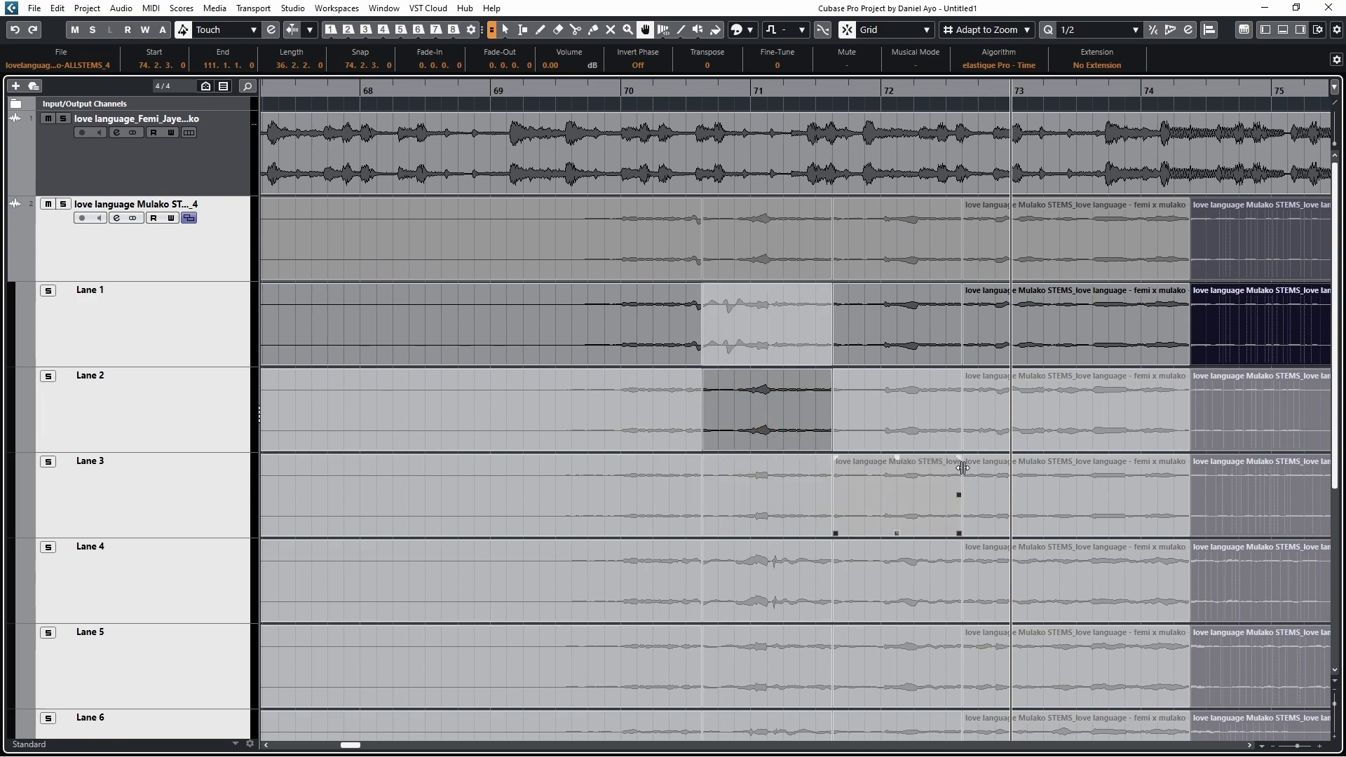
{"action": "left_click", "coordinate": [920, 507]}
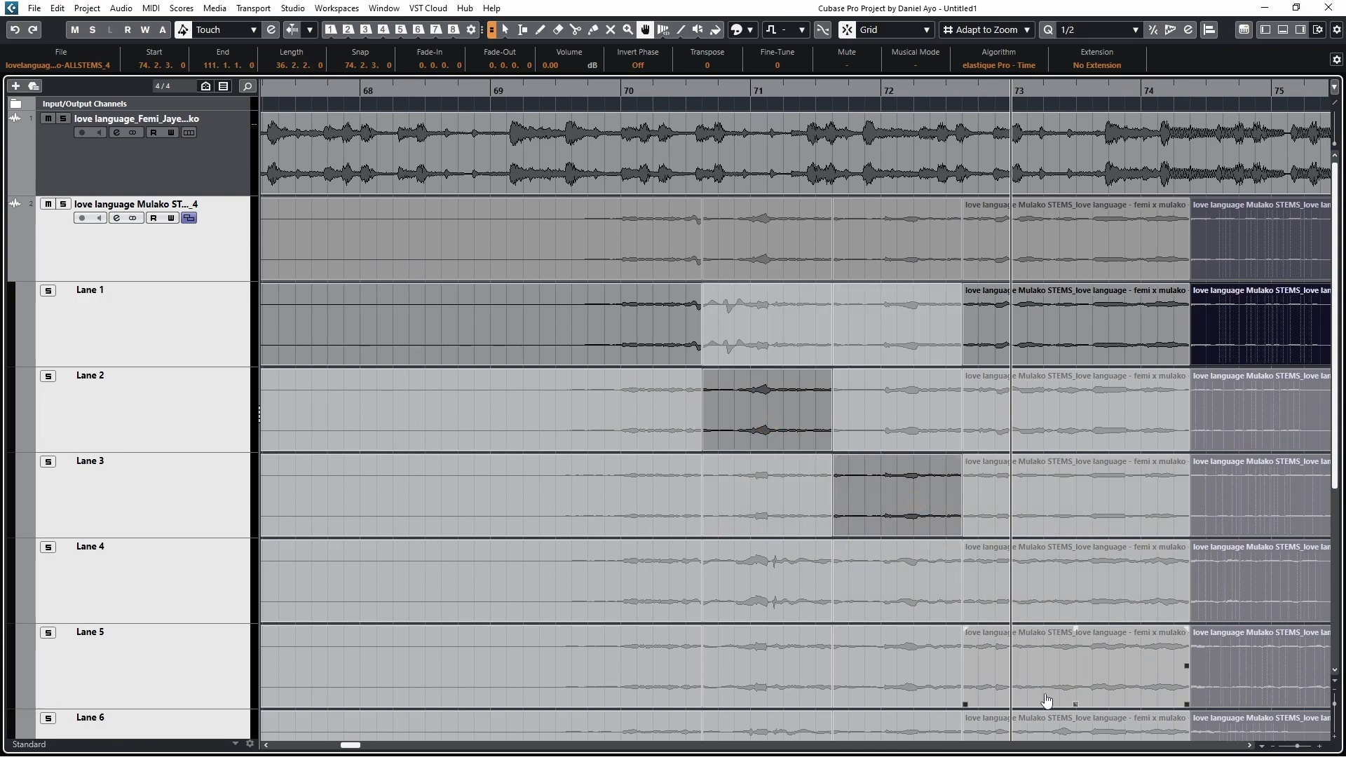
{"action": "scroll", "coordinate": [1047, 701], "scroll_direction": "down", "scroll_amount": 2}
{"action": "left_click", "coordinate": [1089, 629]}
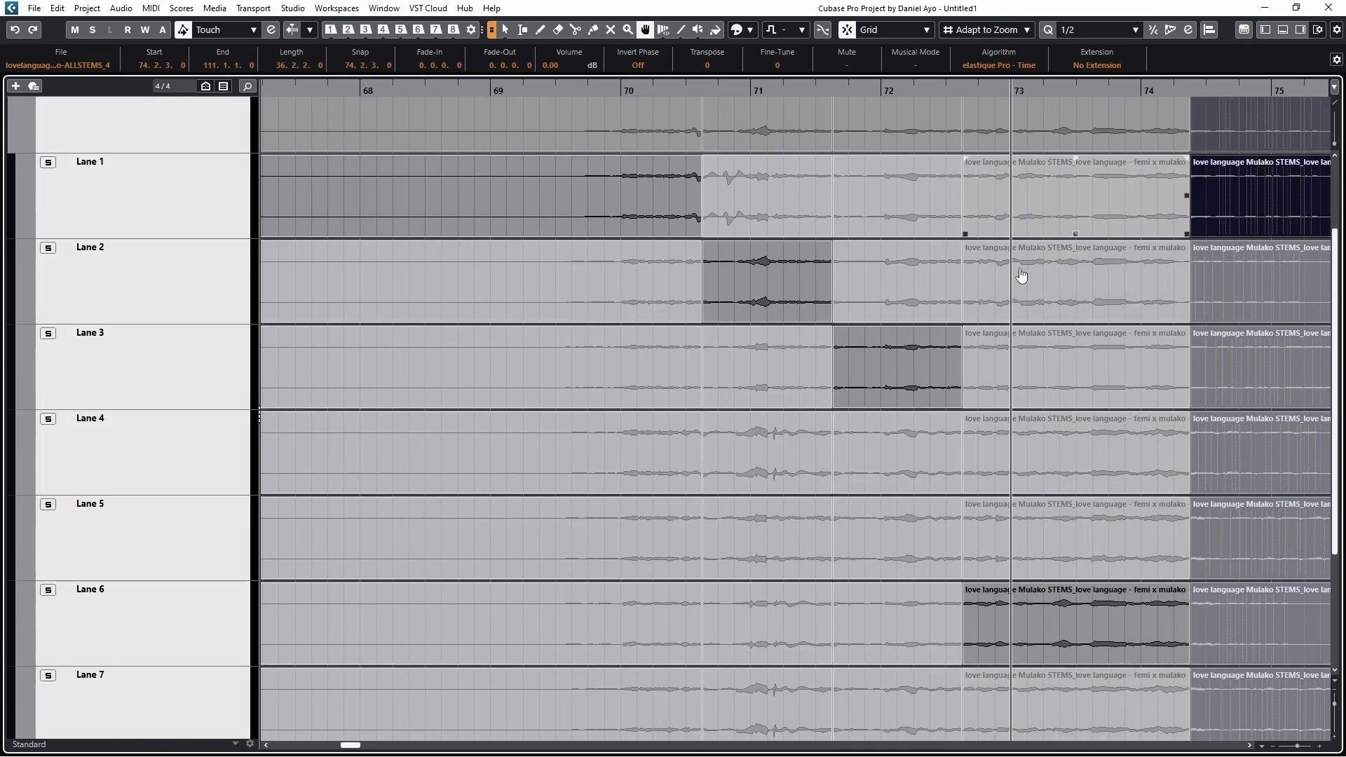
{"action": "key", "text": "alt+x"}
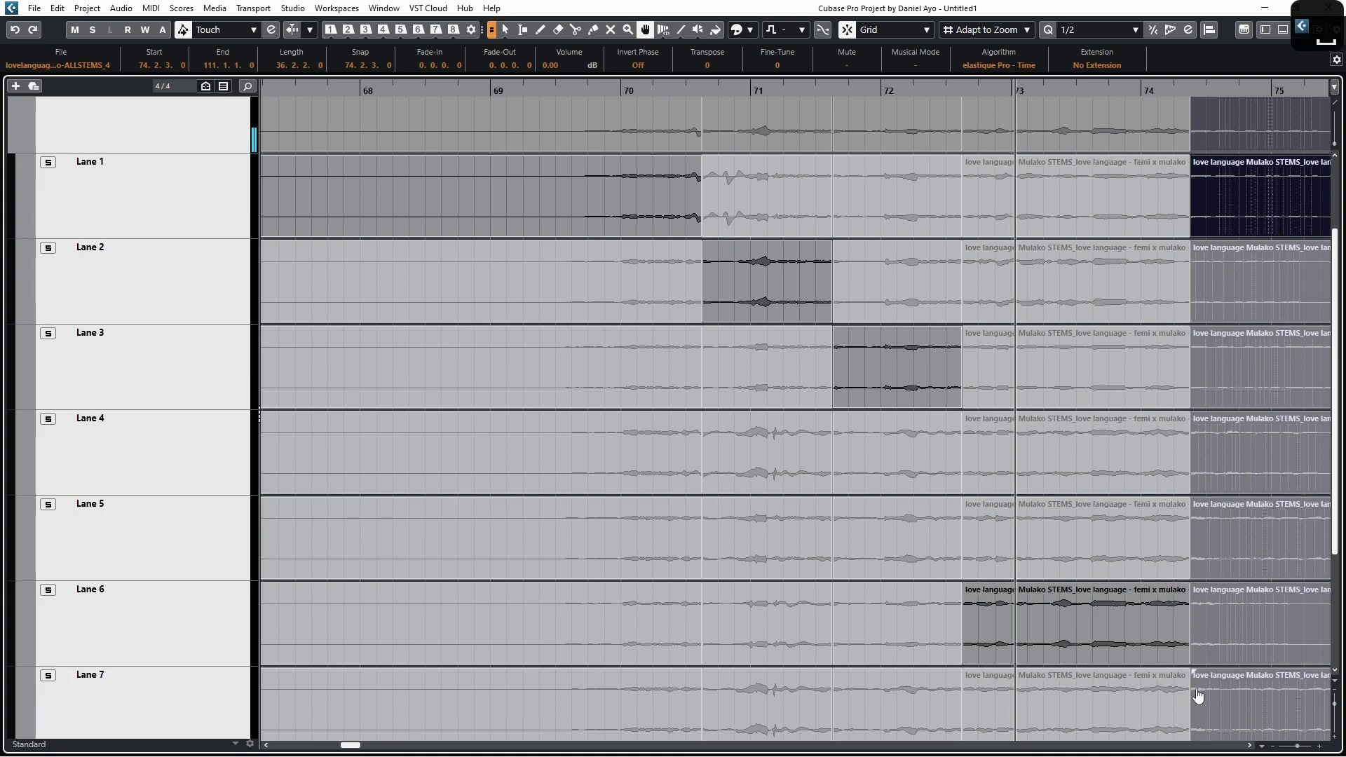
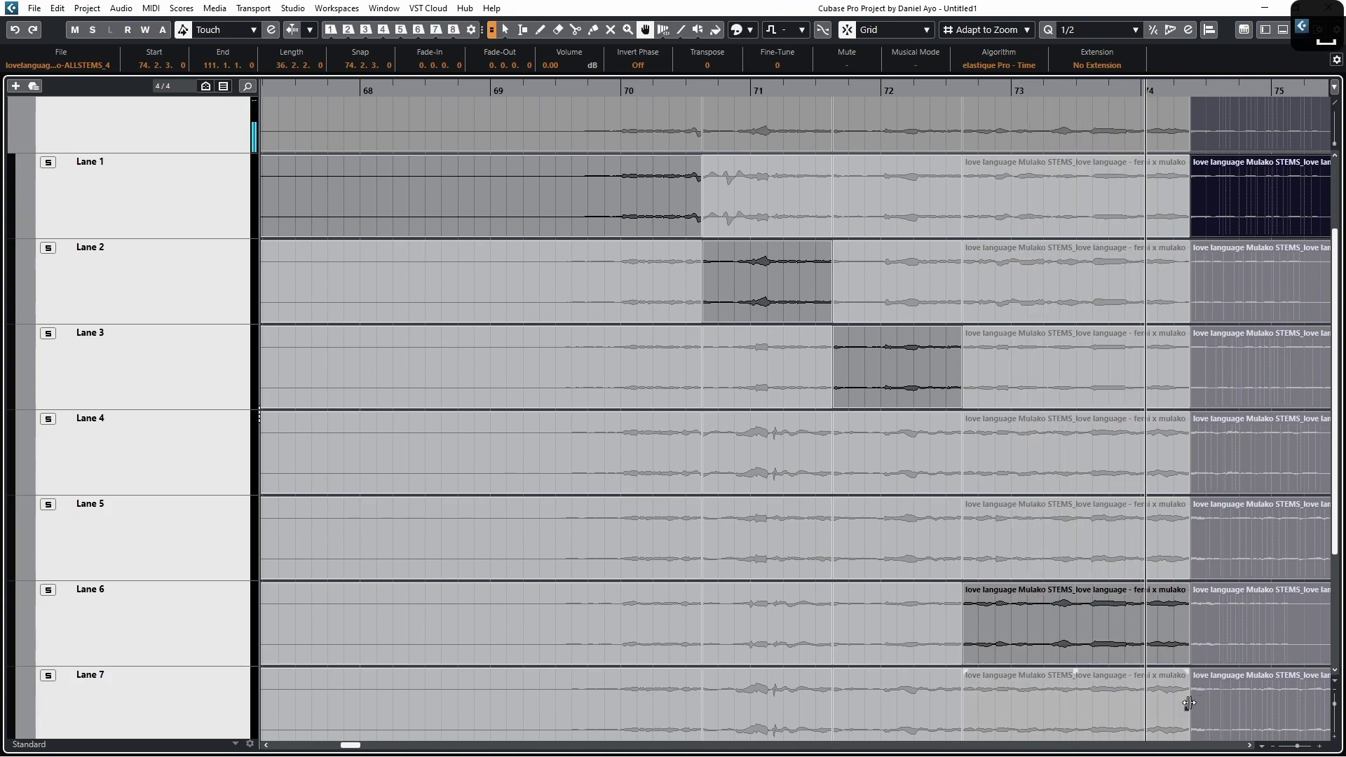
Step: Stop playback and remove the stems audio track with its lanes
{"action": "key", "text": "space"}
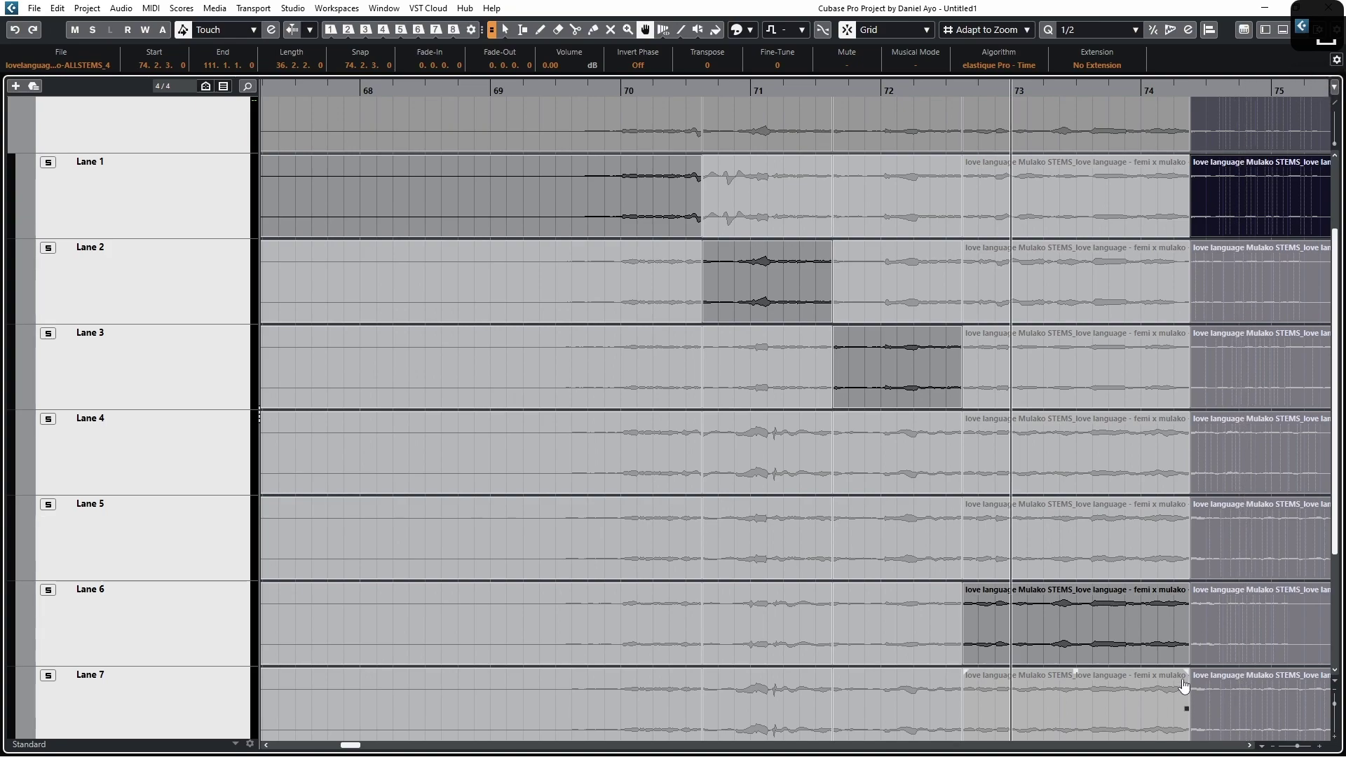
{"action": "mouse_move", "coordinate": [327, 526]}
{"action": "scroll", "coordinate": [327, 526], "scroll_direction": "up", "scroll_amount": 3}
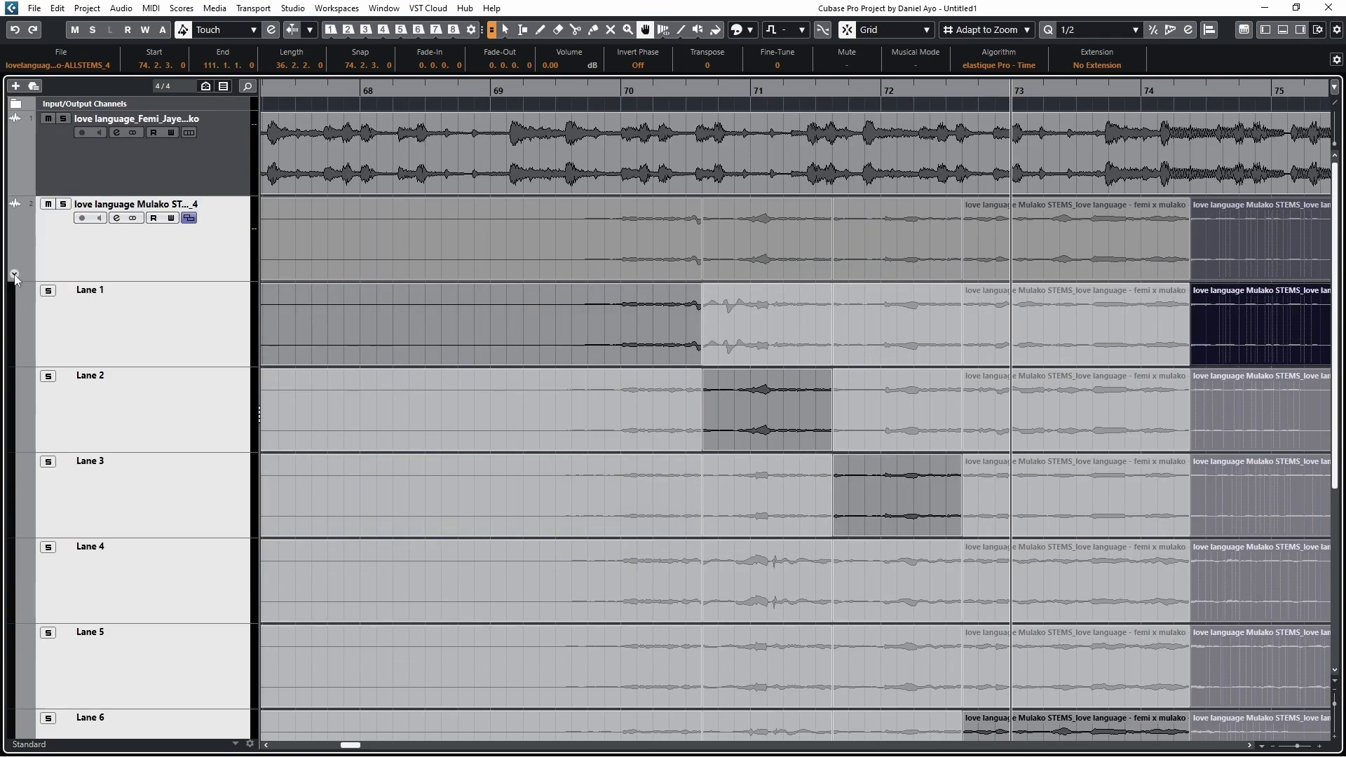
{"action": "right_click", "coordinate": [74, 261]}
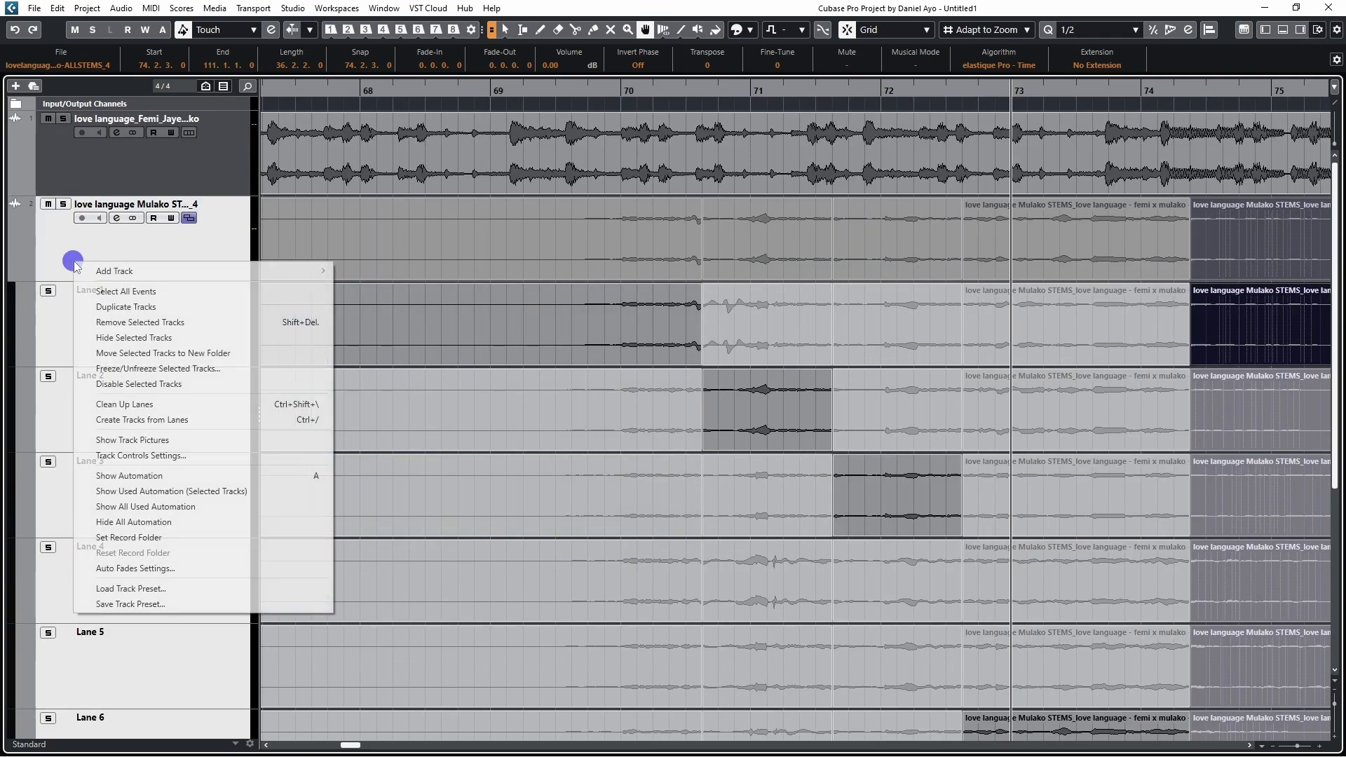
{"action": "left_click", "coordinate": [169, 322]}
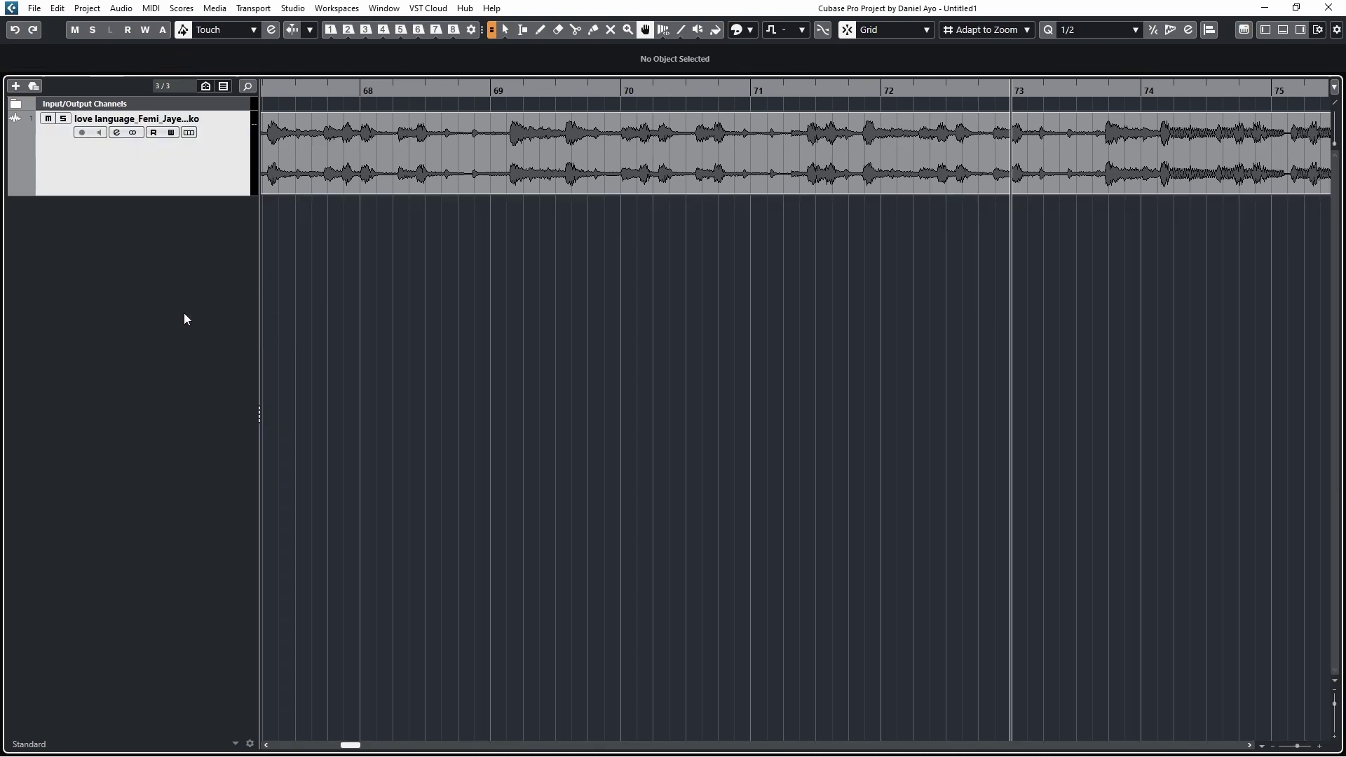
Step: Move the eight STEMS clips into the Pool's Trash folder
{"action": "key", "text": "ctrl+p"}
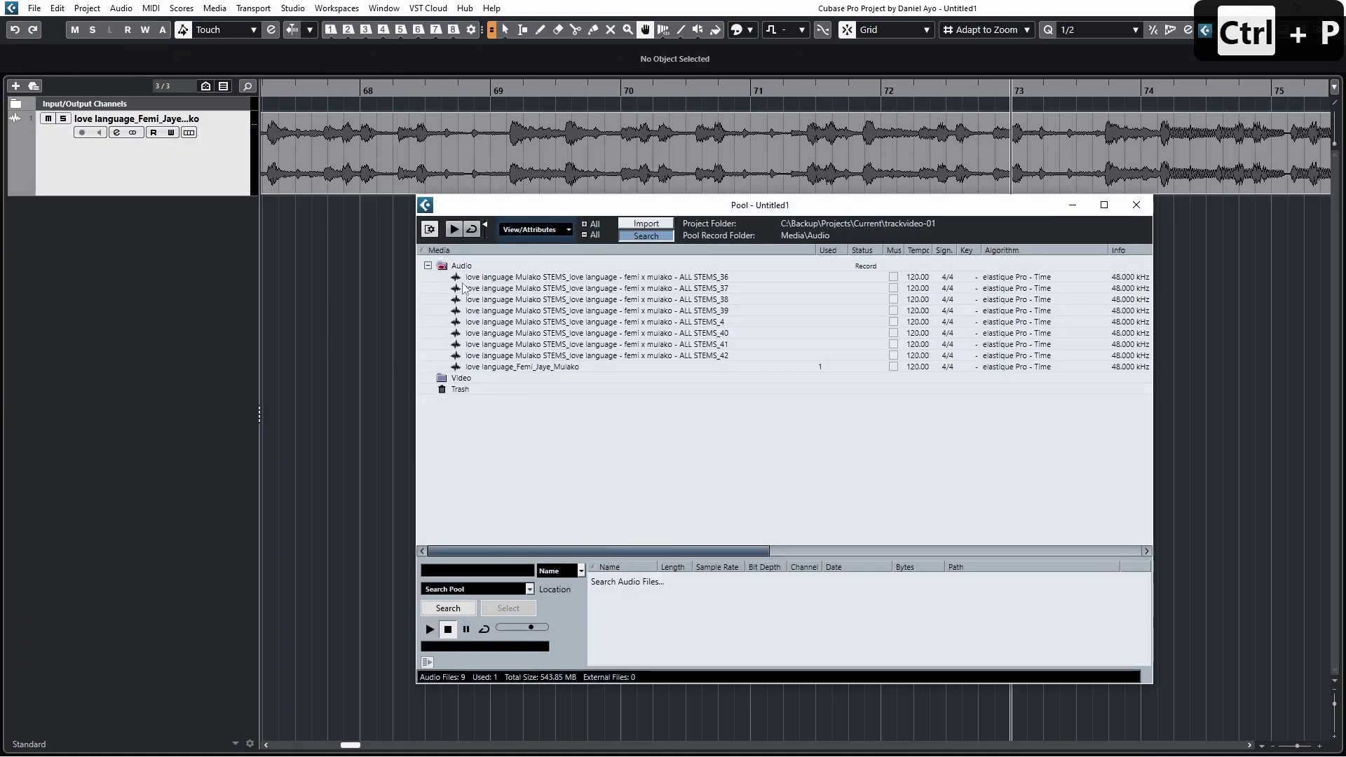
{"action": "left_click", "coordinate": [495, 279]}
{"action": "left_click", "coordinate": [508, 355], "text": "shift"}
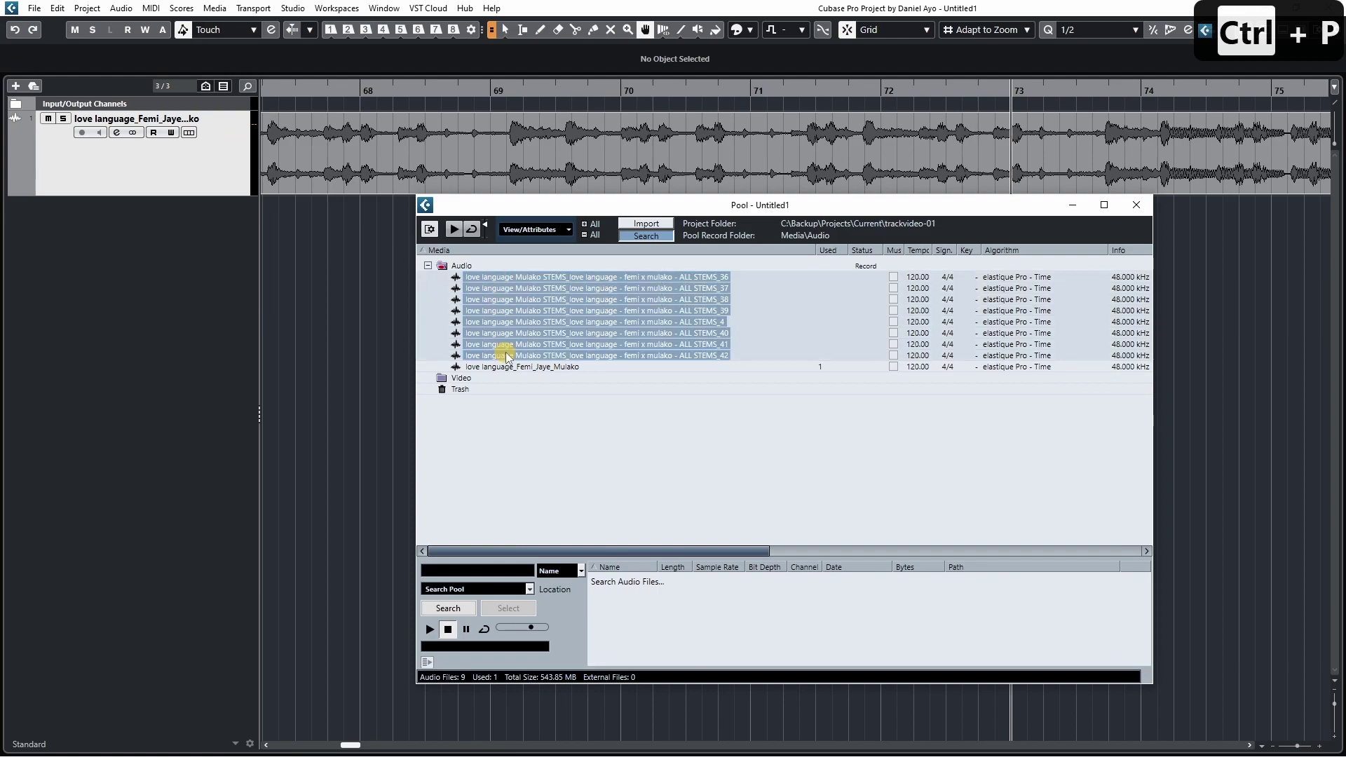
{"action": "left_click_drag", "start_coordinate": [505, 344], "coordinate": [459, 389]}
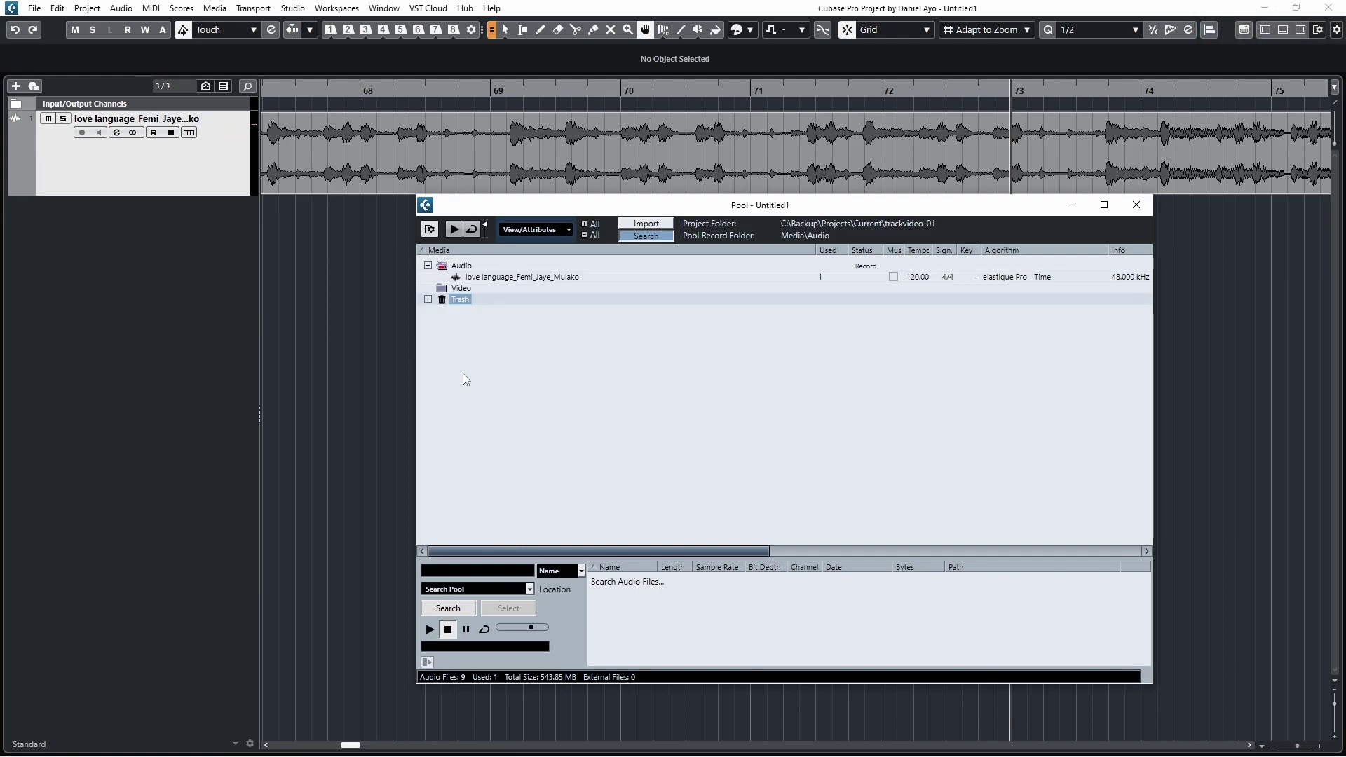
Step: Empty the Pool Trash, confirm Erase, and close the Pool
{"action": "right_click", "coordinate": [460, 300]}
{"action": "left_click", "coordinate": [531, 517]}
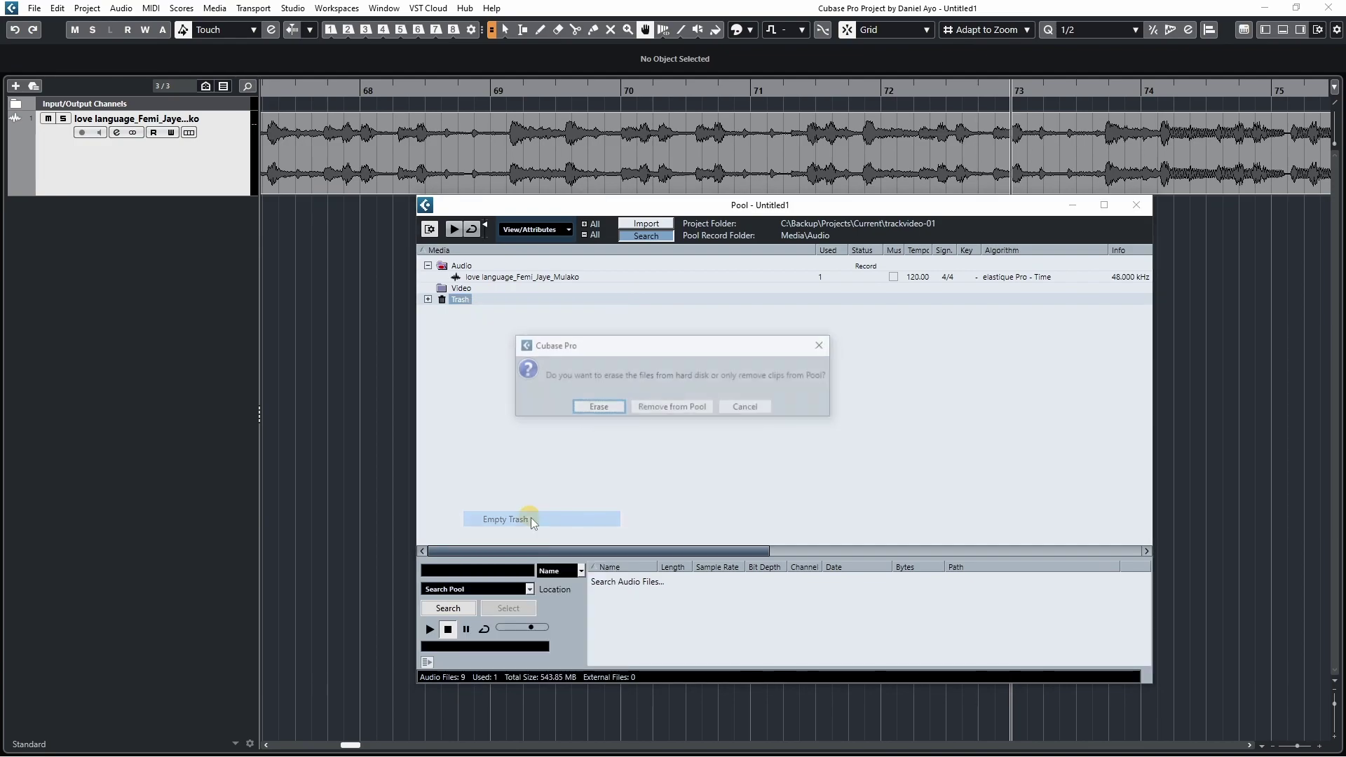
{"action": "left_click", "coordinate": [595, 408]}
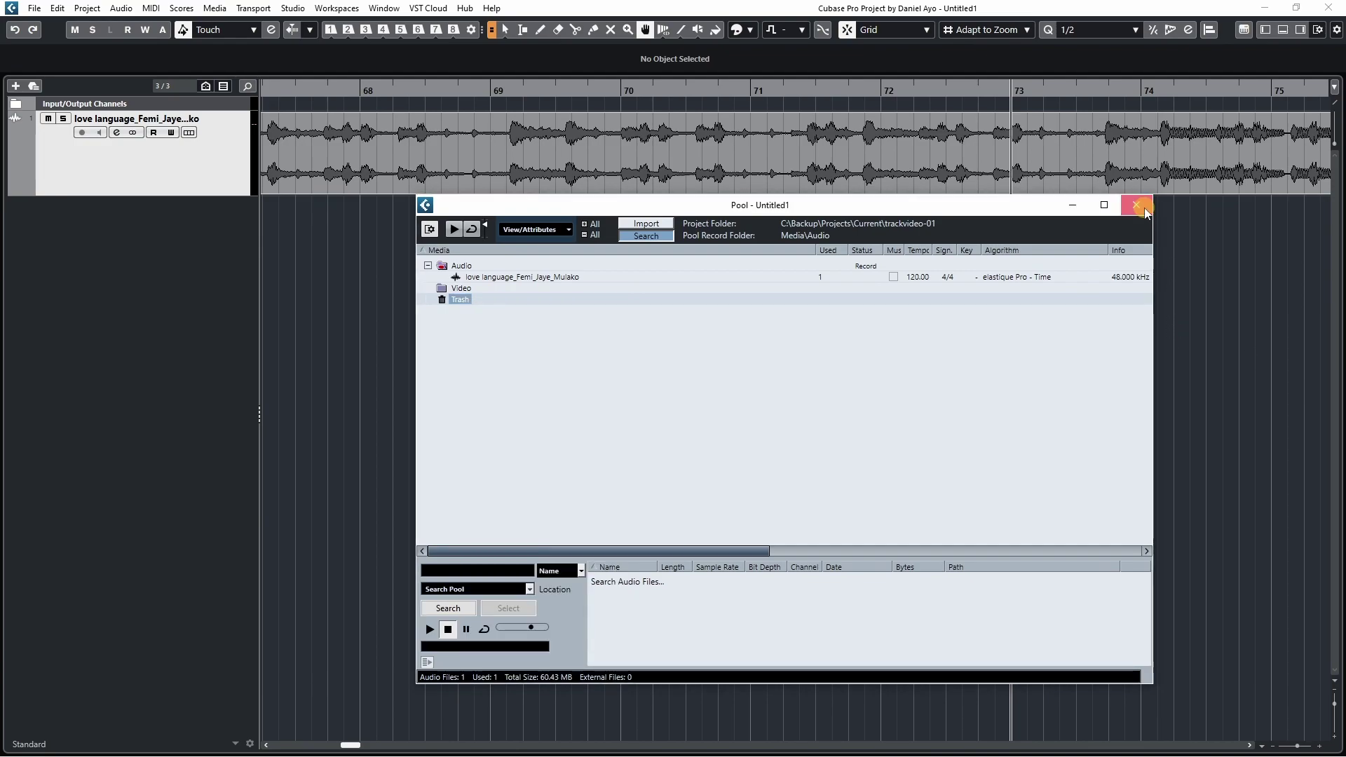
{"action": "left_click", "coordinate": [1135, 204]}
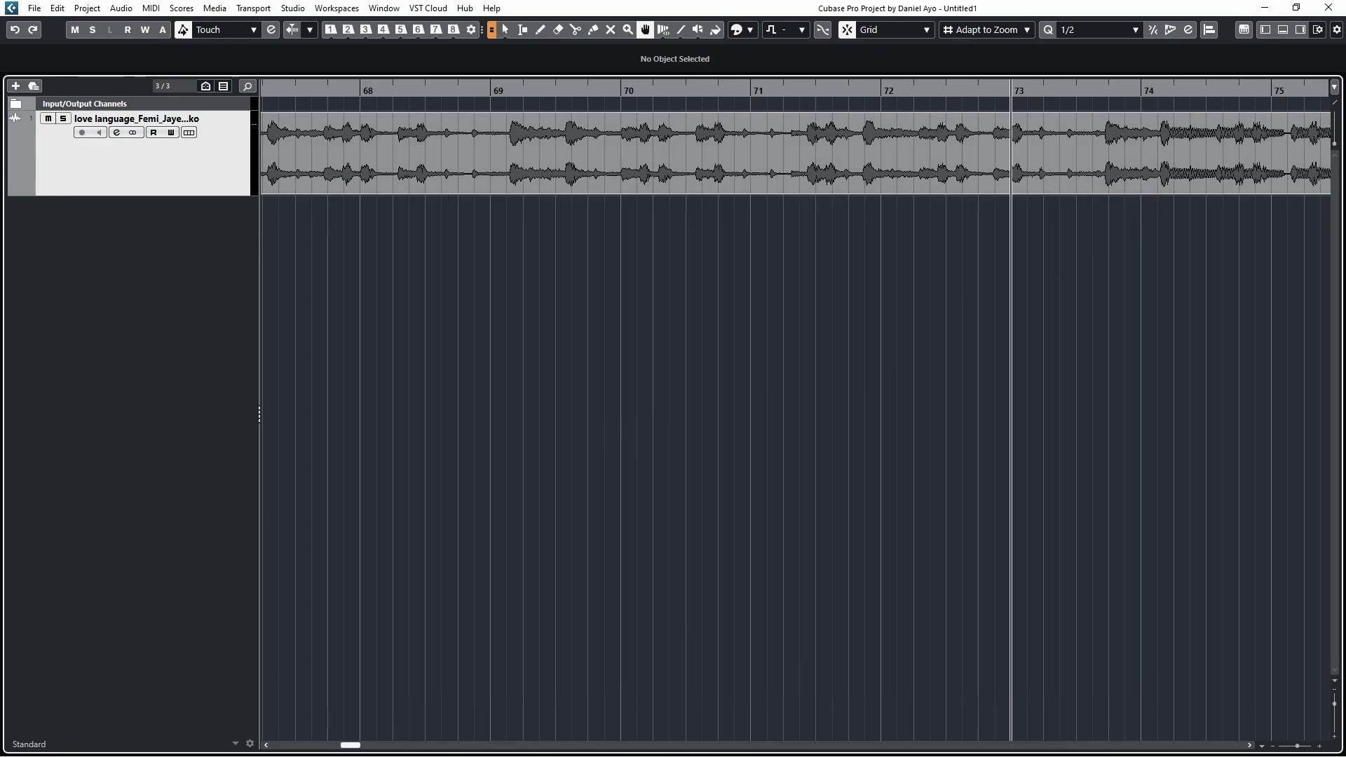
Step: Drop the eight Mixdown STEMS WAVs from File Explorer onto one new audio track
{"action": "key", "text": "alt+Tab"}
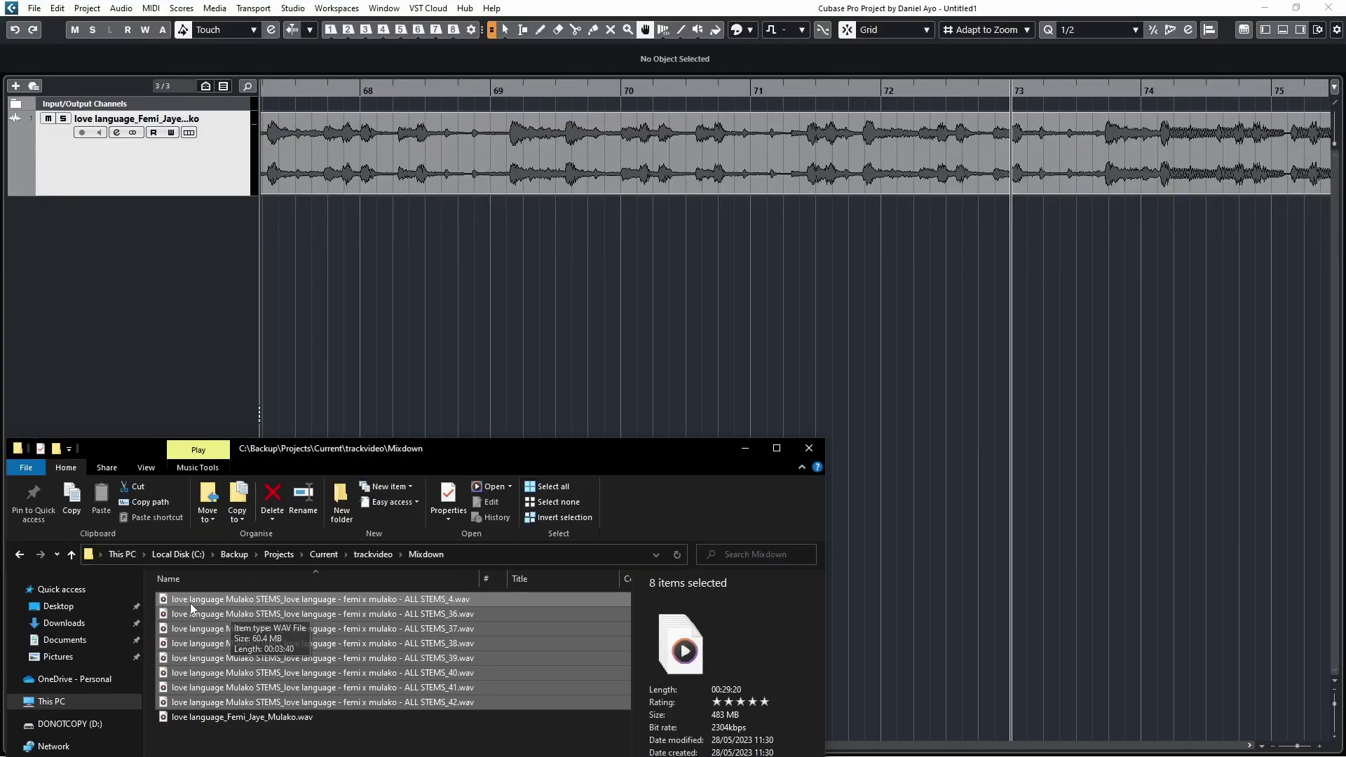
{"action": "mouse_move", "coordinate": [195, 600]}
{"action": "left_mouse_down"}
{"action": "mouse_move", "coordinate": [311, 231]}
{"action": "mouse_move", "coordinate": [256, 243]}
{"action": "mouse_move", "coordinate": [275, 230]}
{"action": "mouse_move", "coordinate": [429, 226]}
{"action": "mouse_move", "coordinate": [325, 282]}
{"action": "mouse_move", "coordinate": [380, 251]}
{"action": "mouse_move", "coordinate": [385, 228]}
{"action": "left_mouse_up"}
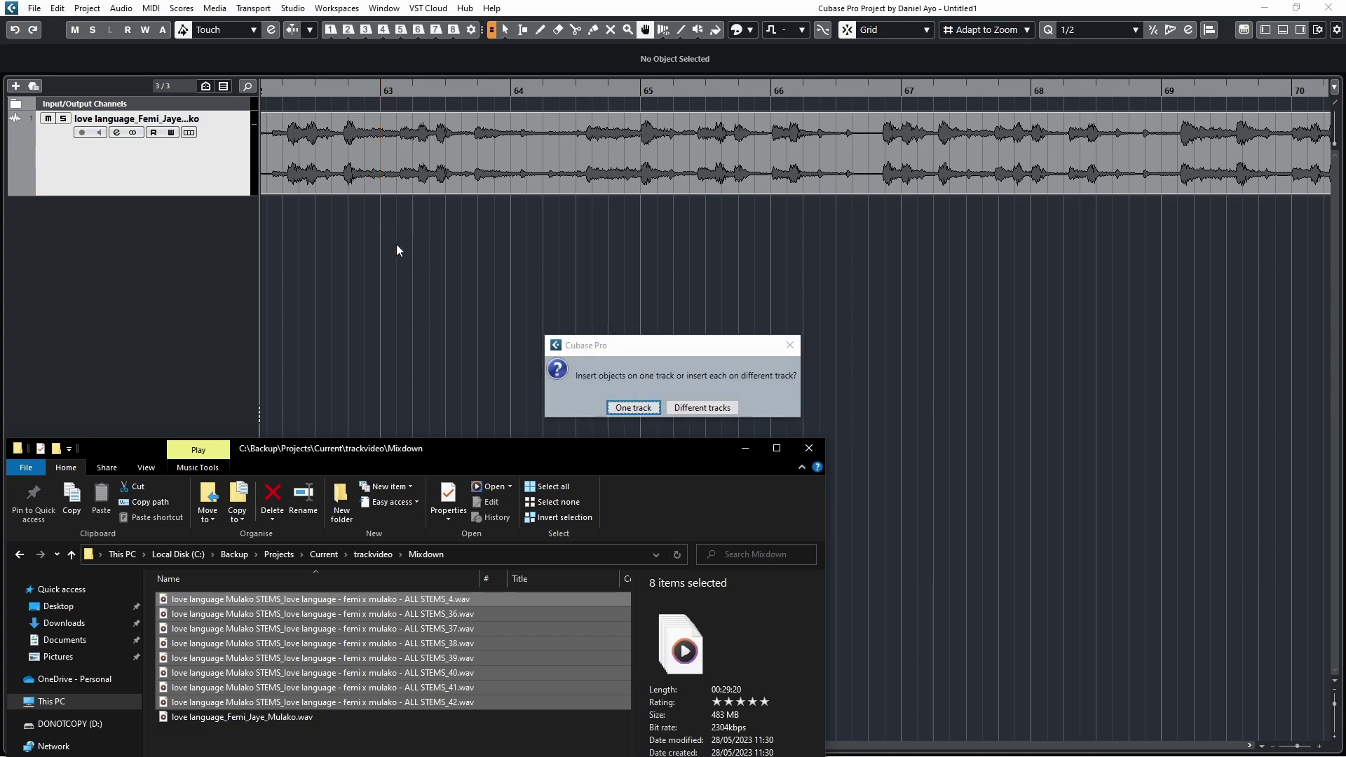
{"action": "left_click", "coordinate": [631, 408]}
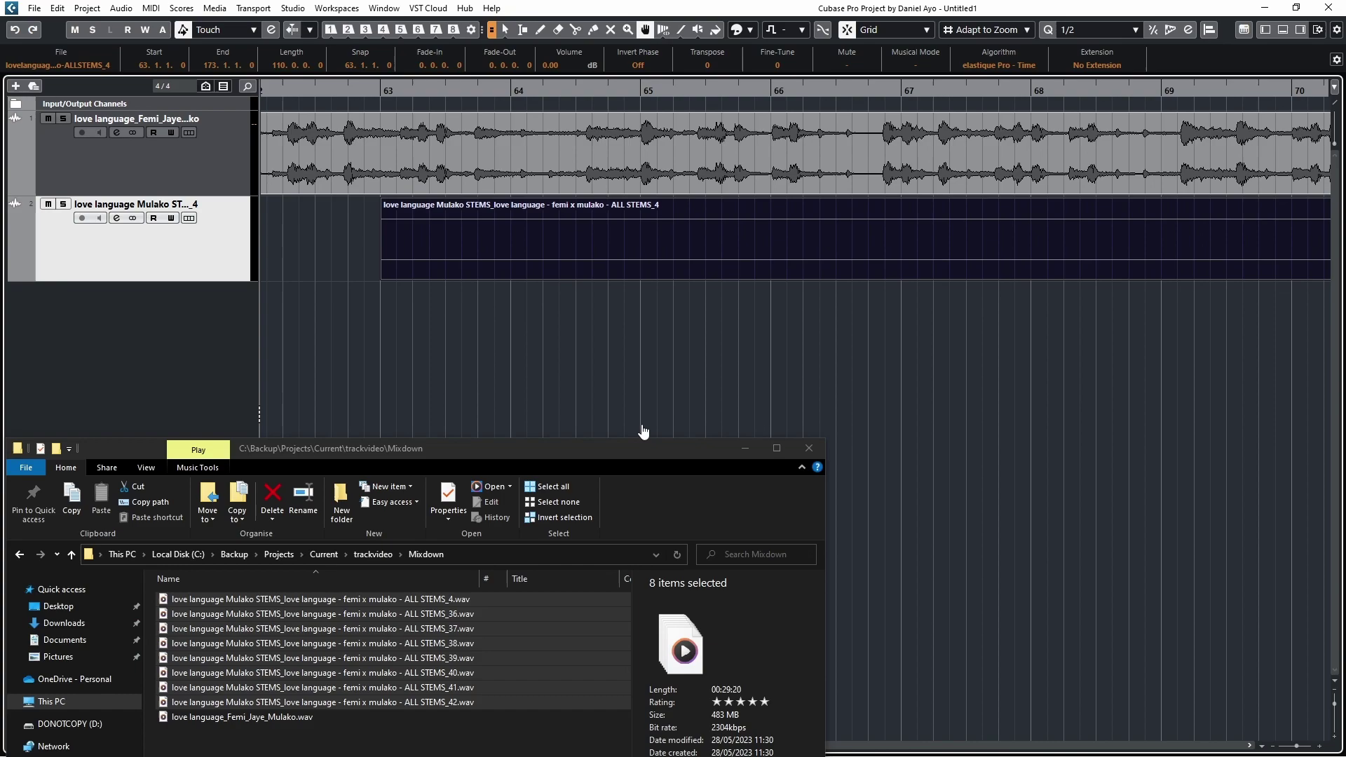
Step: Minimize File Explorer to reveal the arrangement with the stems from bar 1
{"action": "left_click", "coordinate": [756, 453]}
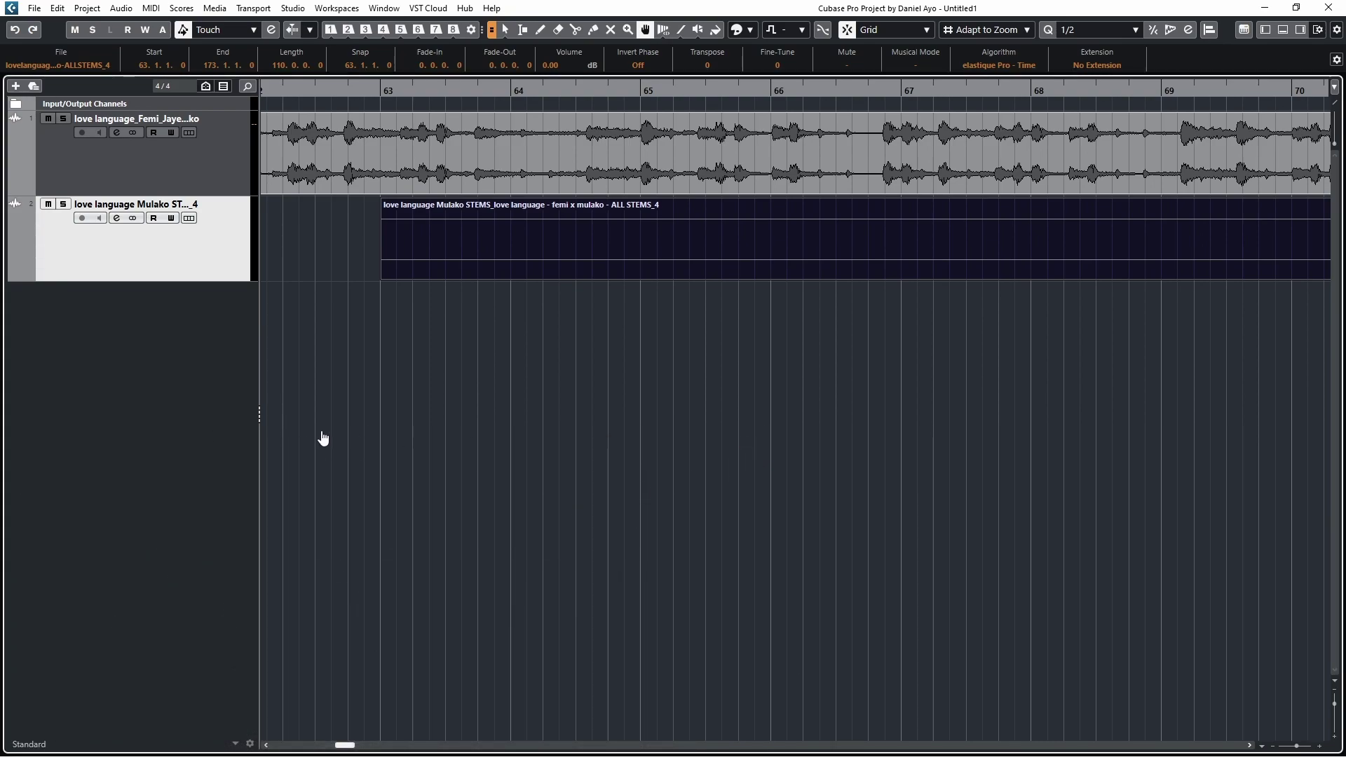
{"action": "scroll", "coordinate": [317, 373], "scroll_direction": "down", "scroll_amount": 3, "text": "ctrl"}
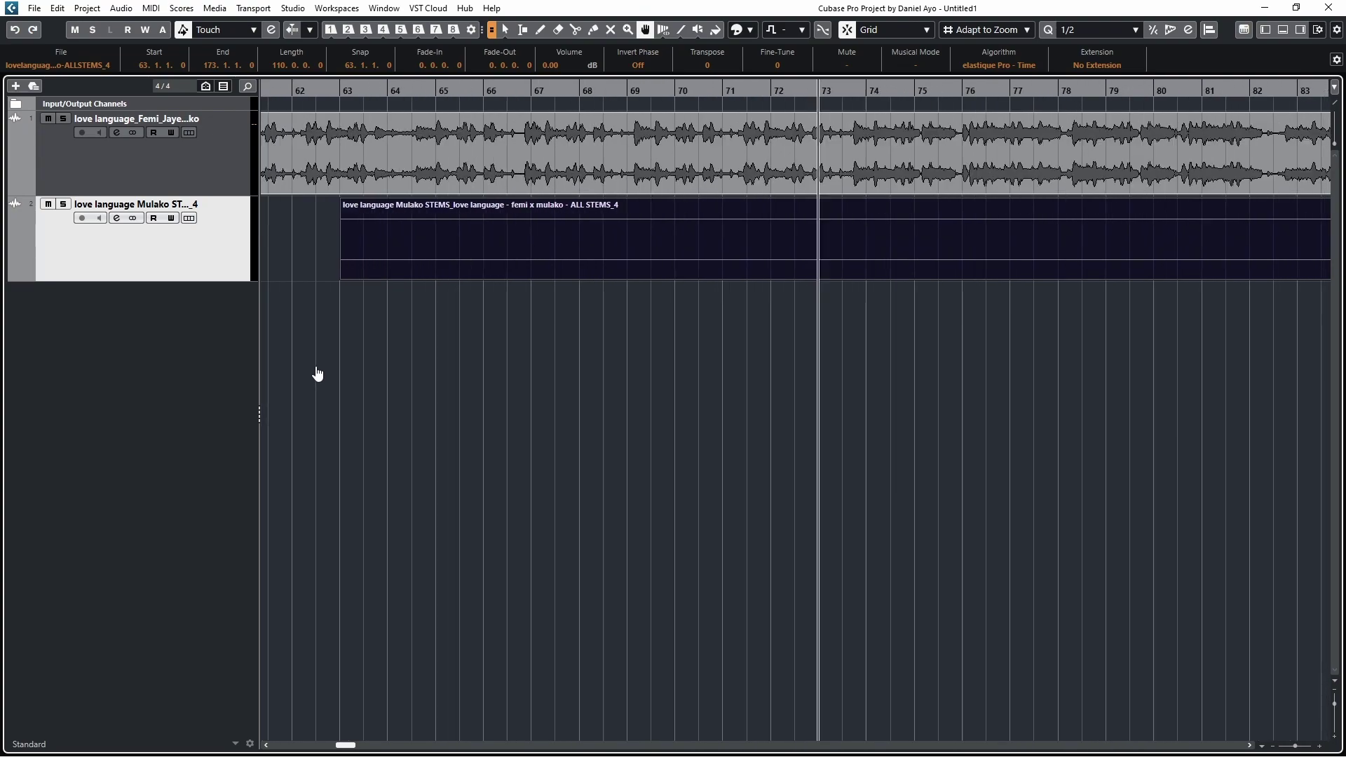
{"action": "scroll", "coordinate": [316, 374], "scroll_direction": "down", "scroll_amount": 2, "text": "ctrl"}
{"action": "scroll", "coordinate": [314, 376], "scroll_direction": "down", "scroll_amount": 2, "text": "ctrl"}
{"action": "scroll", "coordinate": [310, 378], "scroll_direction": "down", "scroll_amount": 1, "text": "ctrl"}
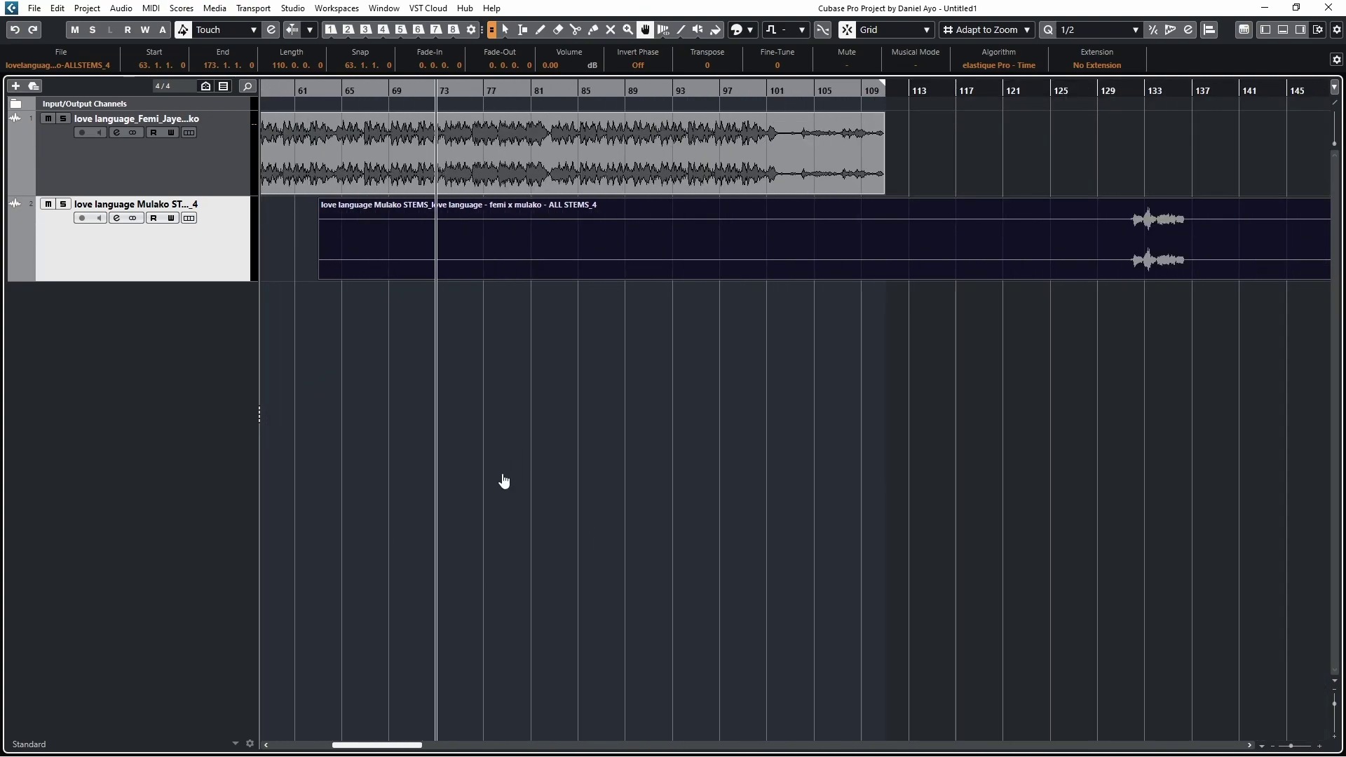
{"action": "left_click_drag", "start_coordinate": [400, 746], "coordinate": [330, 743]}
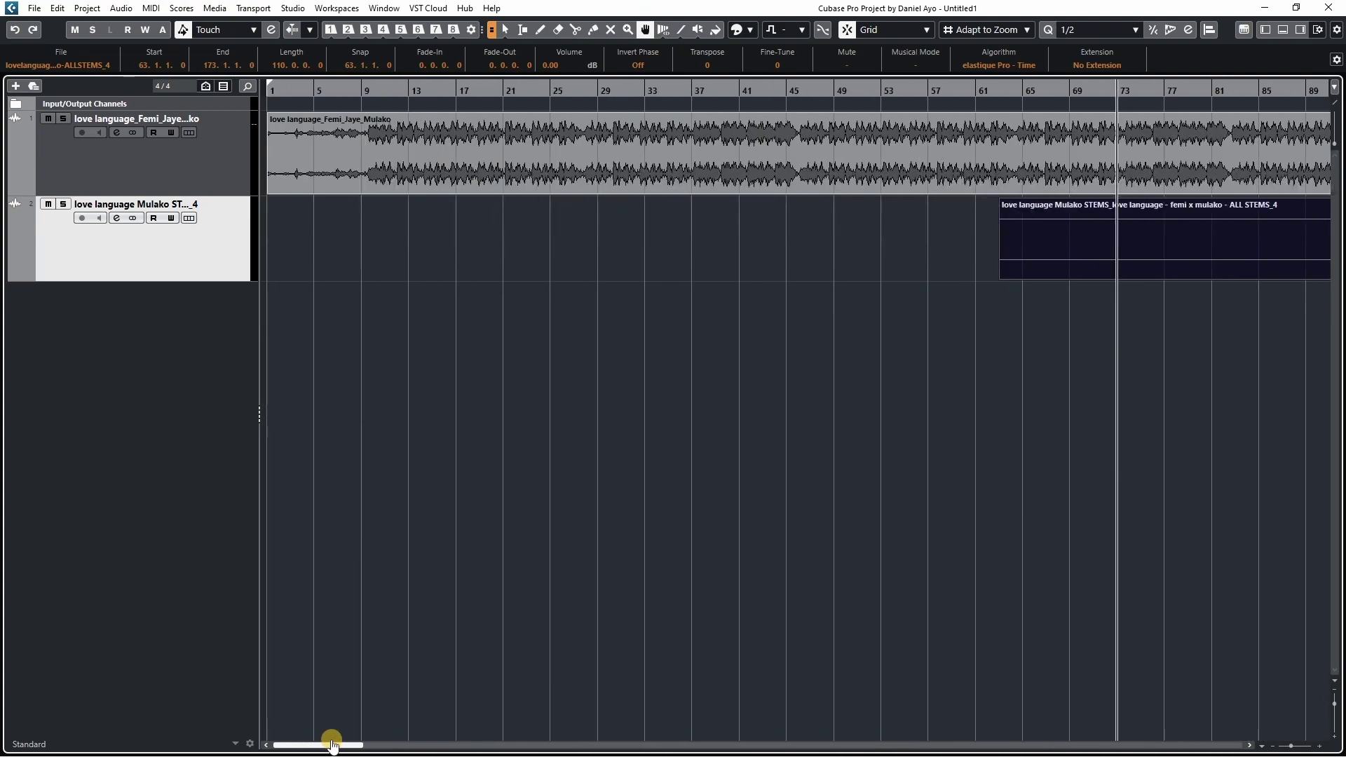
{"action": "scroll", "coordinate": [559, 517], "scroll_direction": "down", "scroll_amount": 2, "text": "ctrl"}
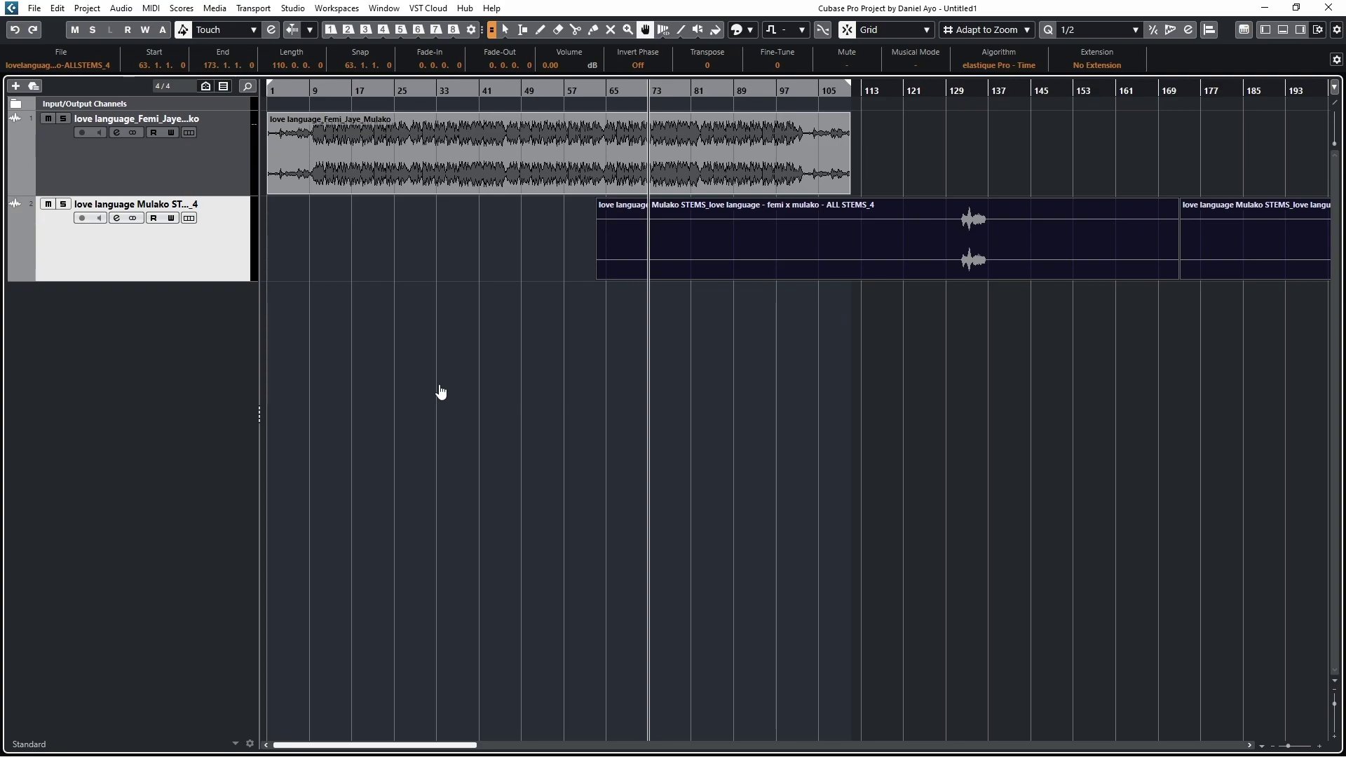
Step: Run the Ctrl+Alt+N Create Lanes from Takes macro, then deselect and show the stems track lanes
{"action": "key", "text": "ctrl+alt+n"}
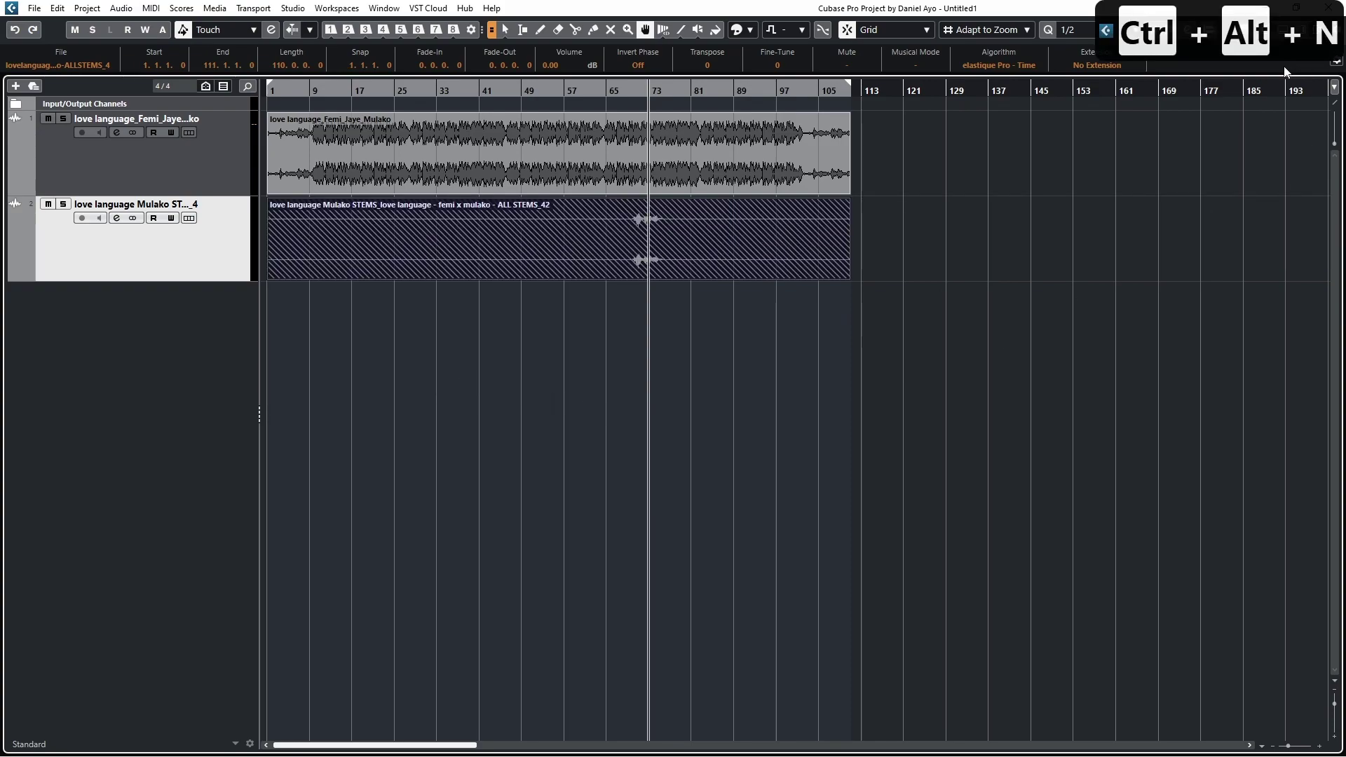
{"action": "left_click", "coordinate": [550, 312]}
{"action": "left_click", "coordinate": [189, 218]}
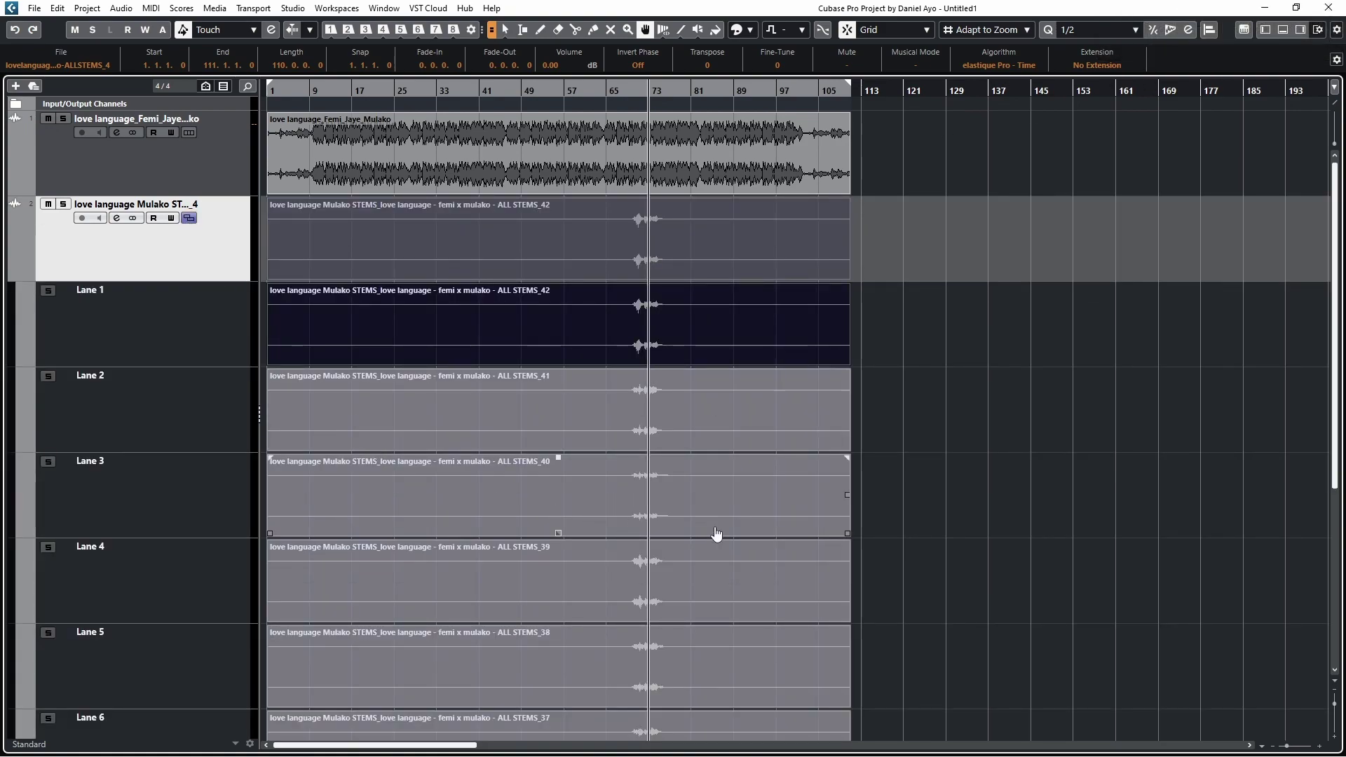
{"action": "scroll", "coordinate": [877, 558], "scroll_direction": "down", "scroll_amount": 3}
{"action": "scroll", "coordinate": [856, 585], "scroll_direction": "down", "scroll_amount": 3}
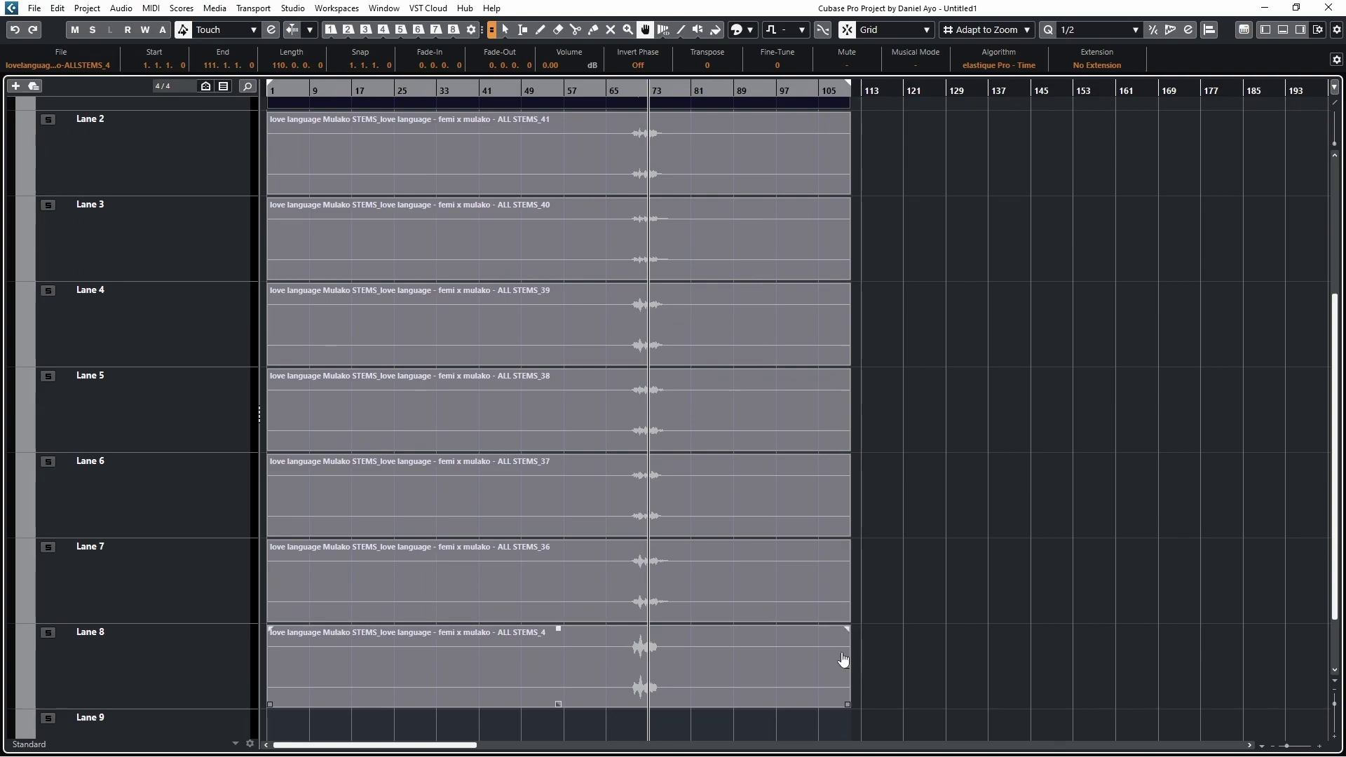
{"action": "scroll", "coordinate": [874, 439], "scroll_direction": "up", "scroll_amount": 3}
{"action": "scroll", "coordinate": [878, 437], "scroll_direction": "up", "scroll_amount": 3}
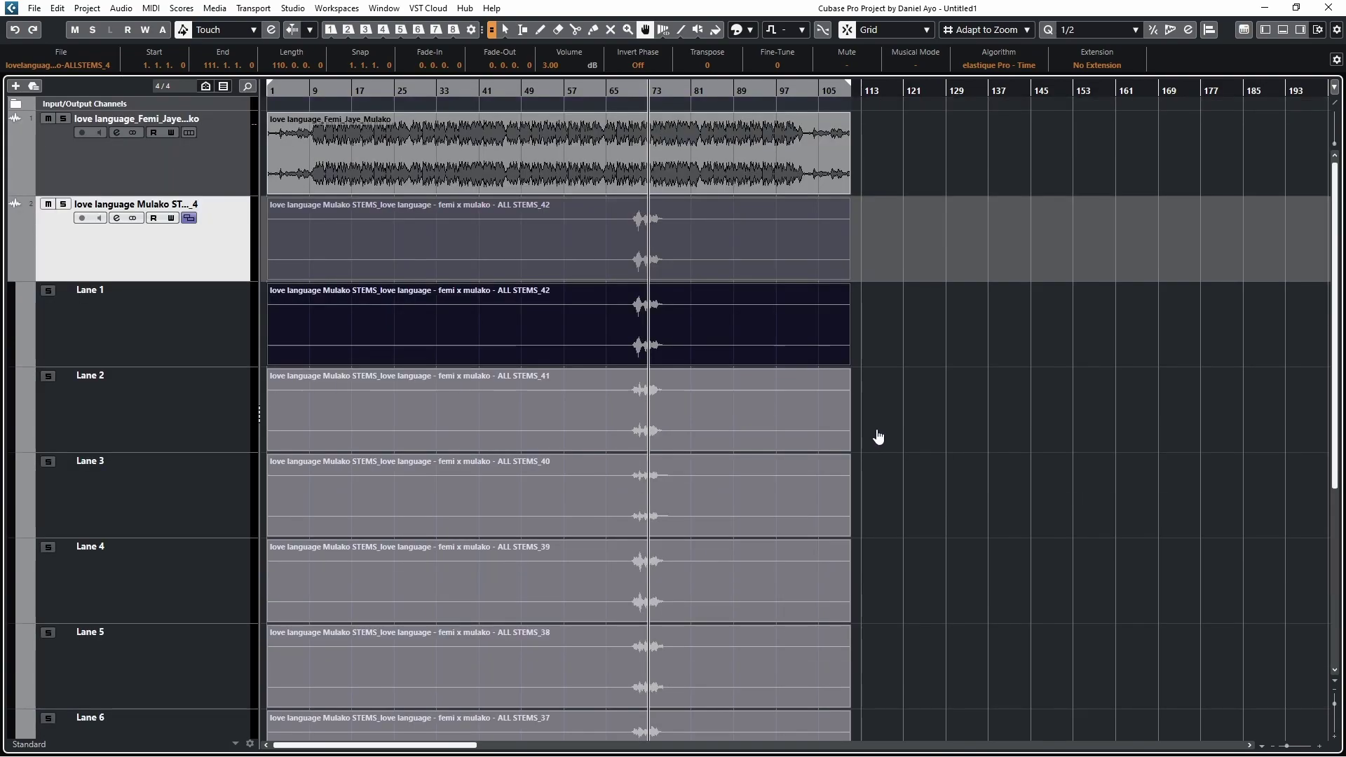
Step: Open Edit > Key Commands, expand the Create Lanes from Takes macro, and magnify the list
{"action": "left_click", "coordinate": [57, 8]}
{"action": "left_click", "coordinate": [142, 527]}
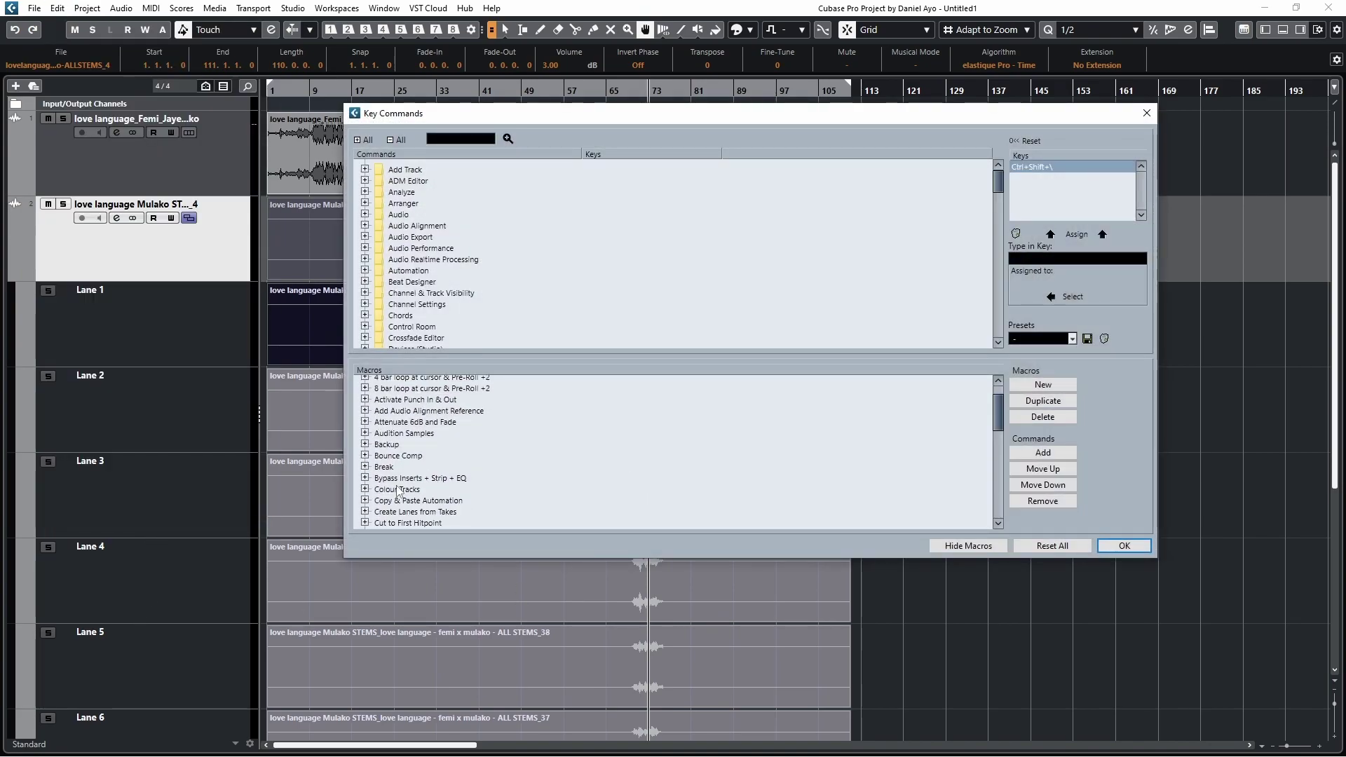
{"action": "scroll", "coordinate": [368, 498], "scroll_direction": "down", "scroll_amount": 2}
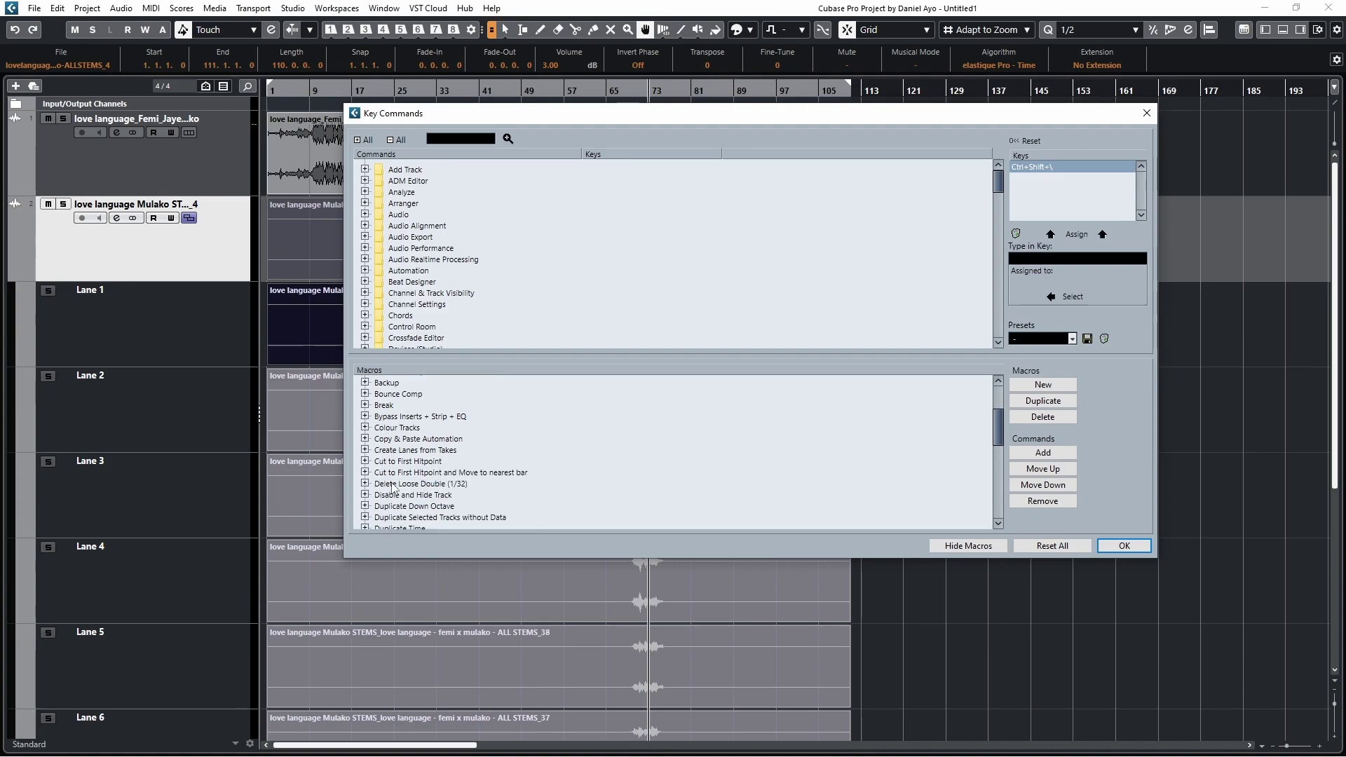
{"action": "left_click", "coordinate": [365, 452]}
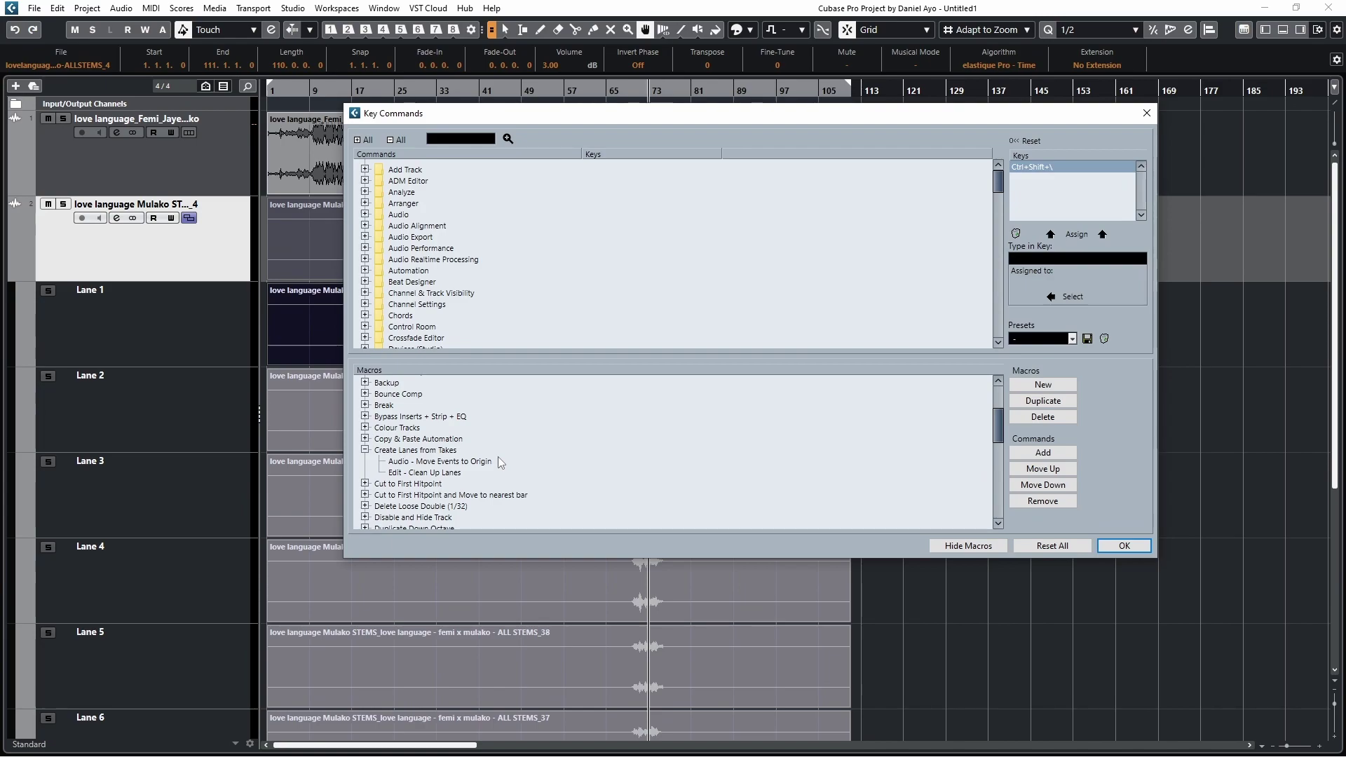
{"action": "key", "text": "super+plus"}
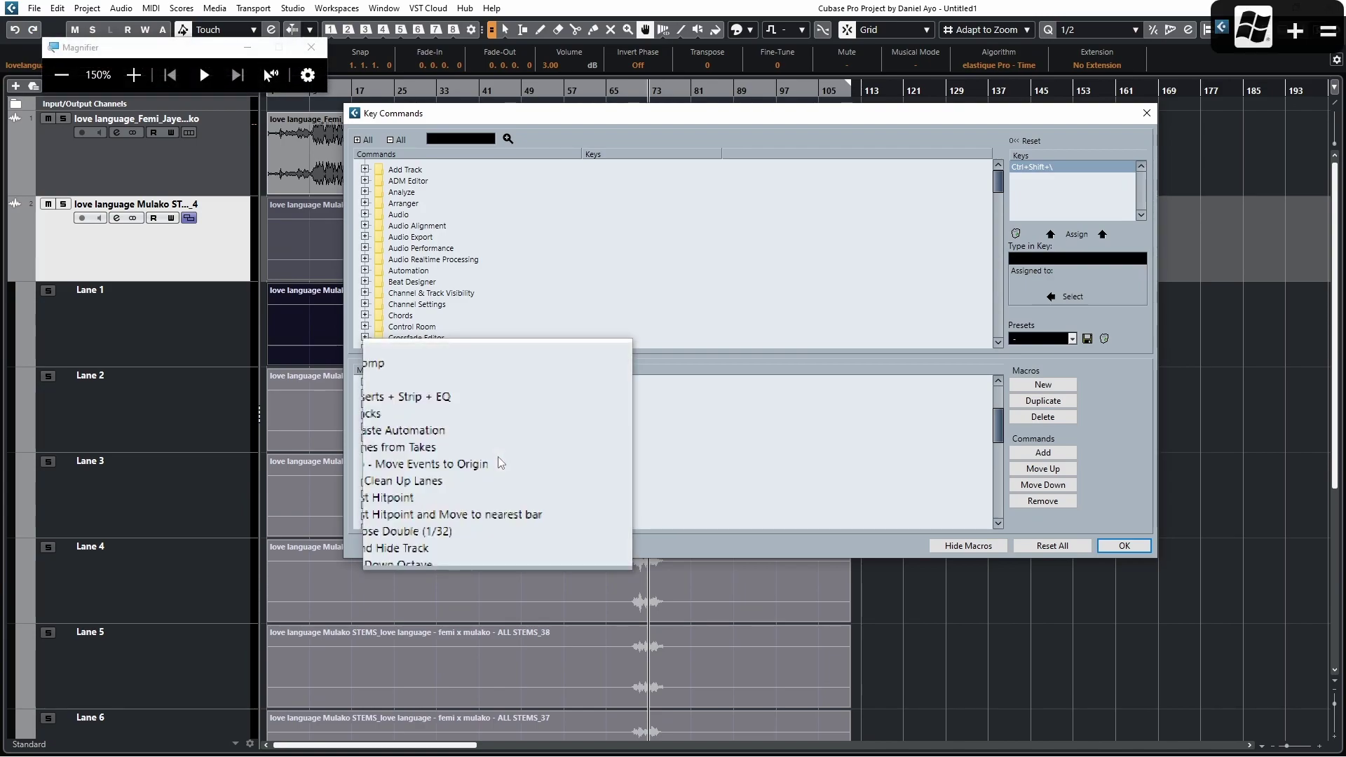